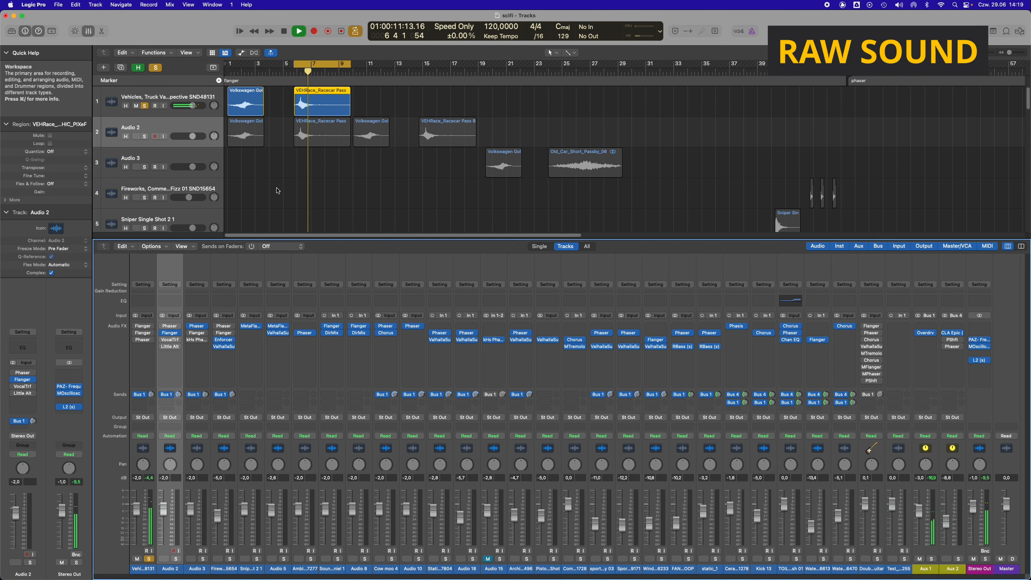
Play the racecar pass region on the soloed first track to hear its raw sound.
{"action": "key", "text": "space"}
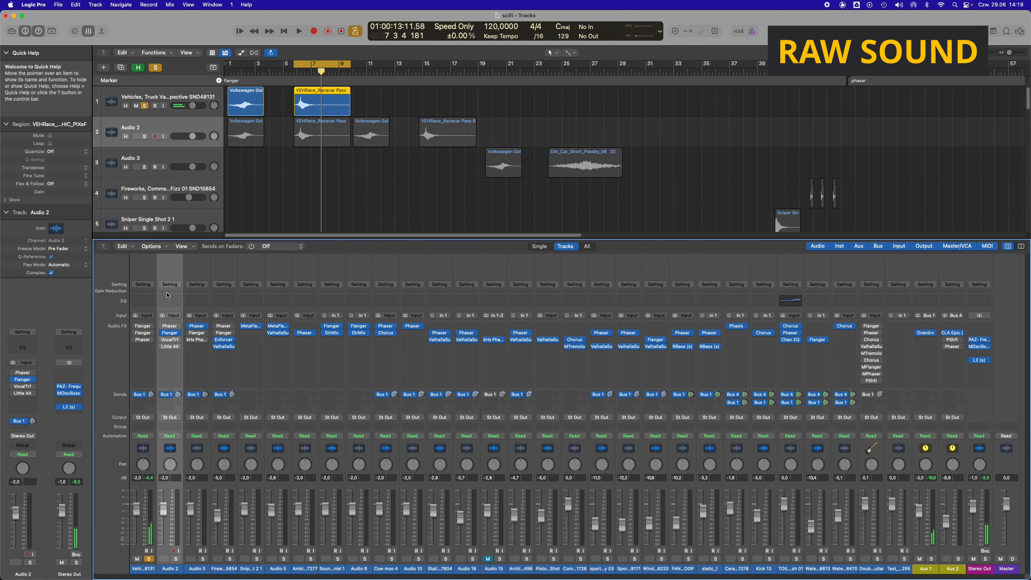
{"action": "key", "text": "space"}
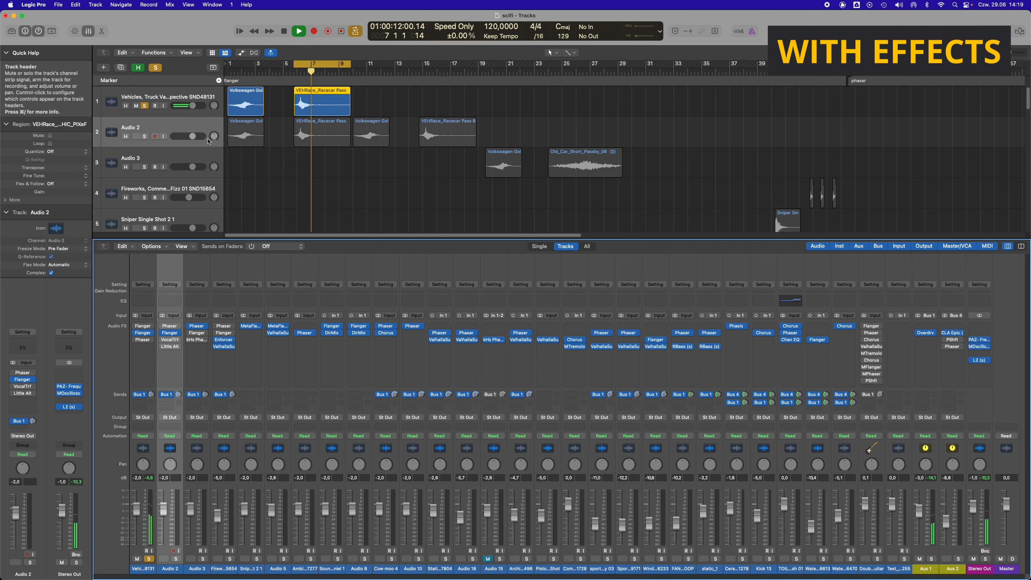
{"action": "key", "text": "space"}
Solo Audio 2, play its processed racecar pass for comparison, and clear the solo.
{"action": "left_click", "coordinate": [145, 137]}
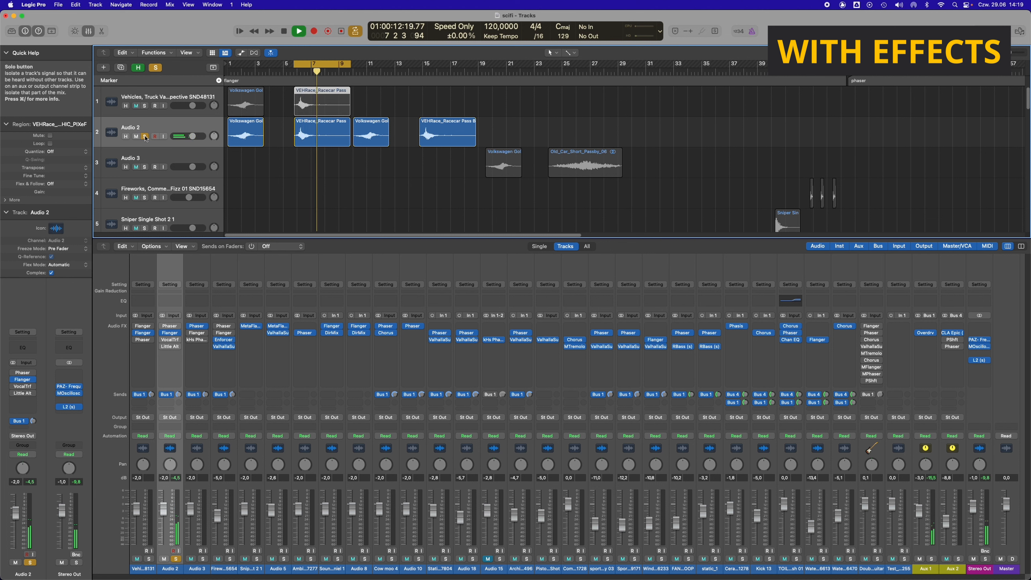
{"action": "key", "text": "space"}
{"action": "left_click", "coordinate": [145, 137]}
{"action": "key", "text": "space"}
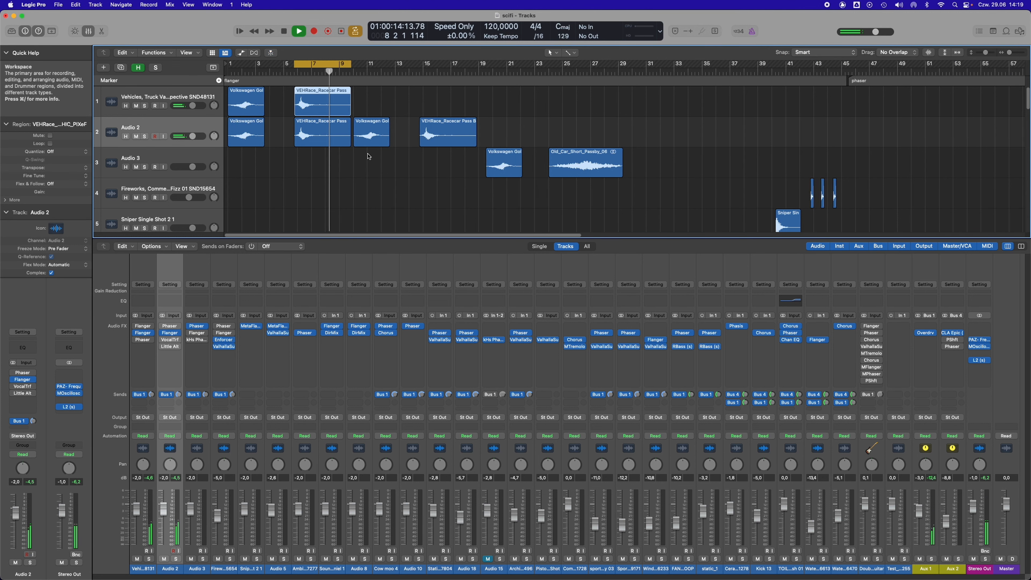
Play the Old_Car_Short_Passby_06 region on Audio 3 with the track's Phaser open, comparing the bypassed and active sound.
{"action": "scroll", "coordinate": [368, 156], "scroll_direction": "right", "scroll_amount": 3}
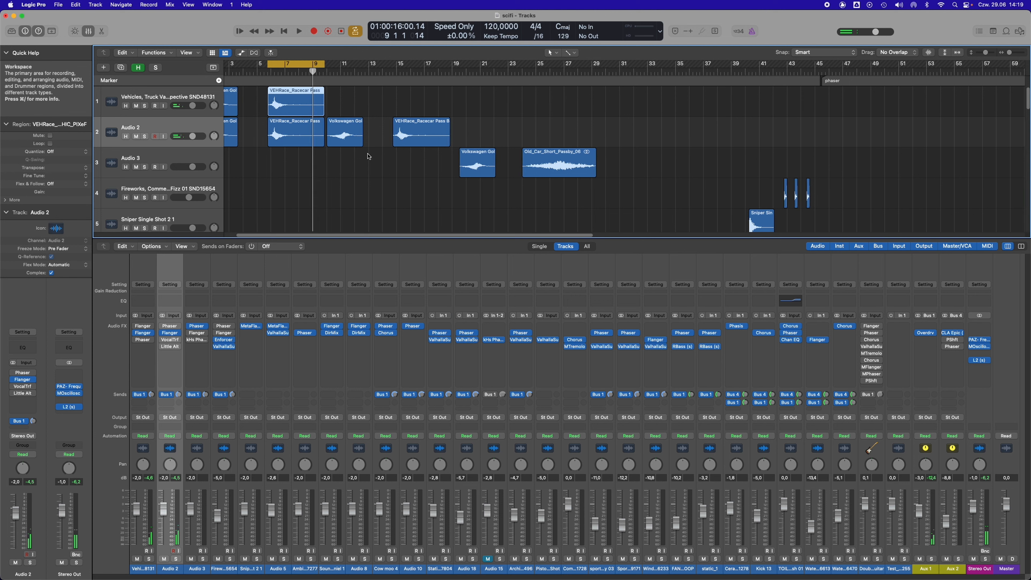
{"action": "left_click", "coordinate": [533, 167]}
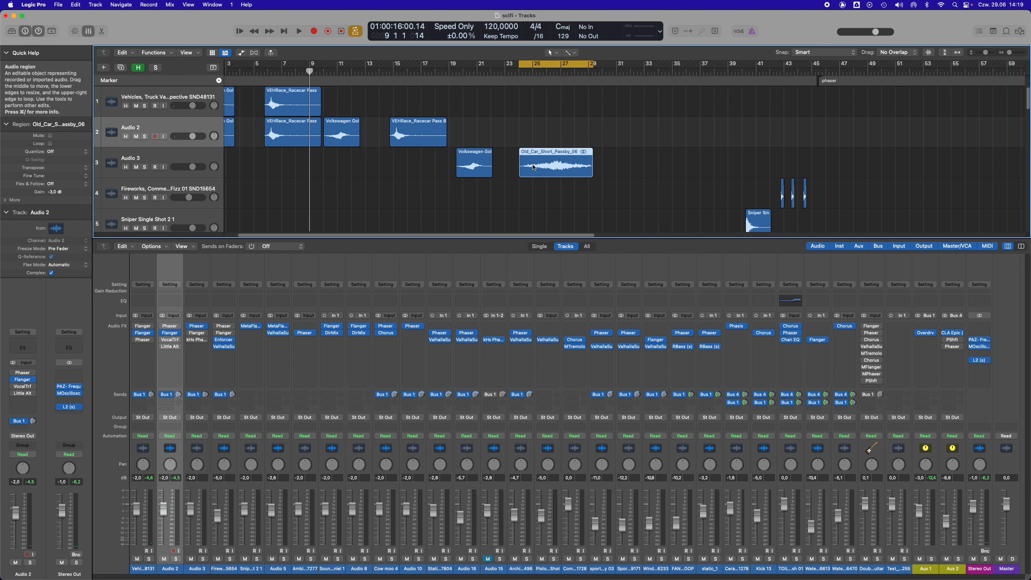
{"action": "left_click", "coordinate": [196, 163]}
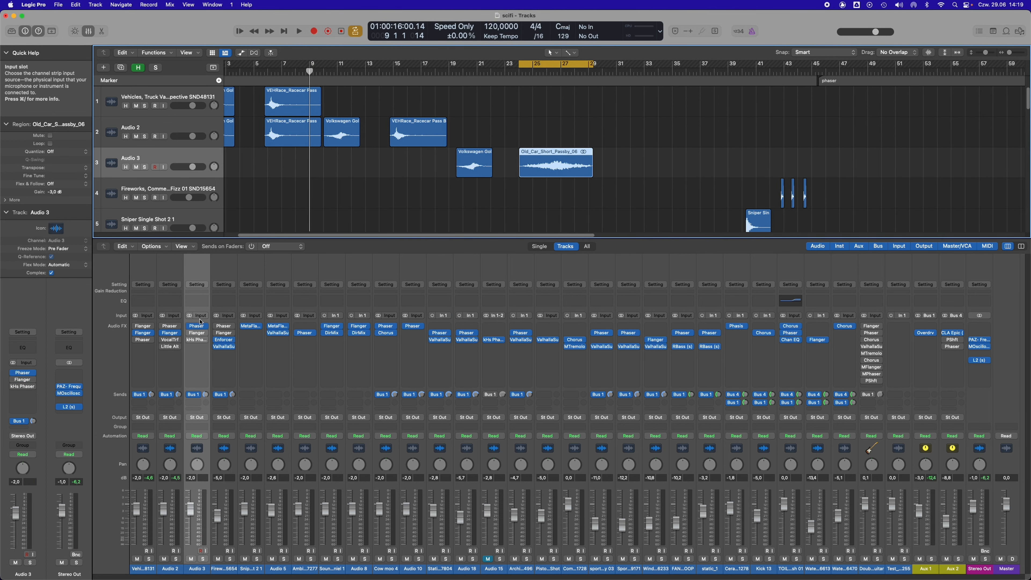
{"action": "left_click", "coordinate": [196, 326]}
{"action": "left_click_drag", "start_coordinate": [532, 123], "coordinate": [533, 194]}
{"action": "key", "text": "shift+space"}
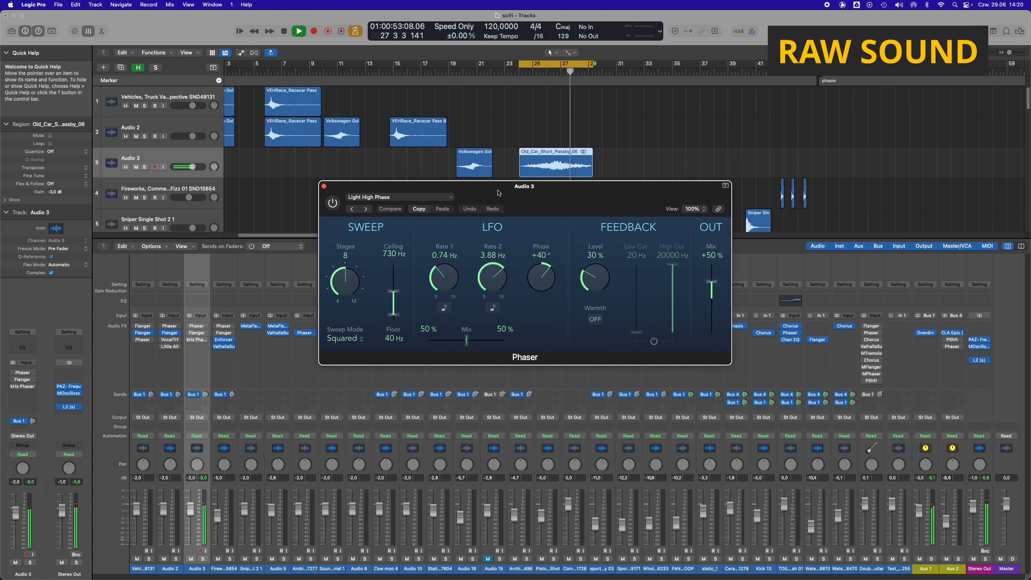
{"action": "key", "text": "space"}
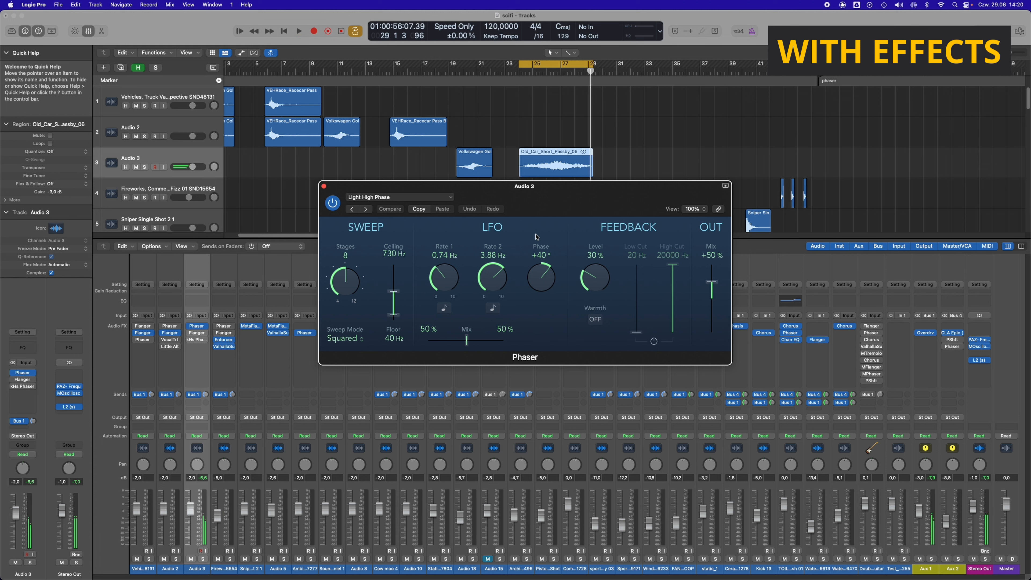
Set the cycle range to the Sniper Single Shot 2 1 region and solo its track.
{"action": "left_click", "coordinate": [572, 222]}
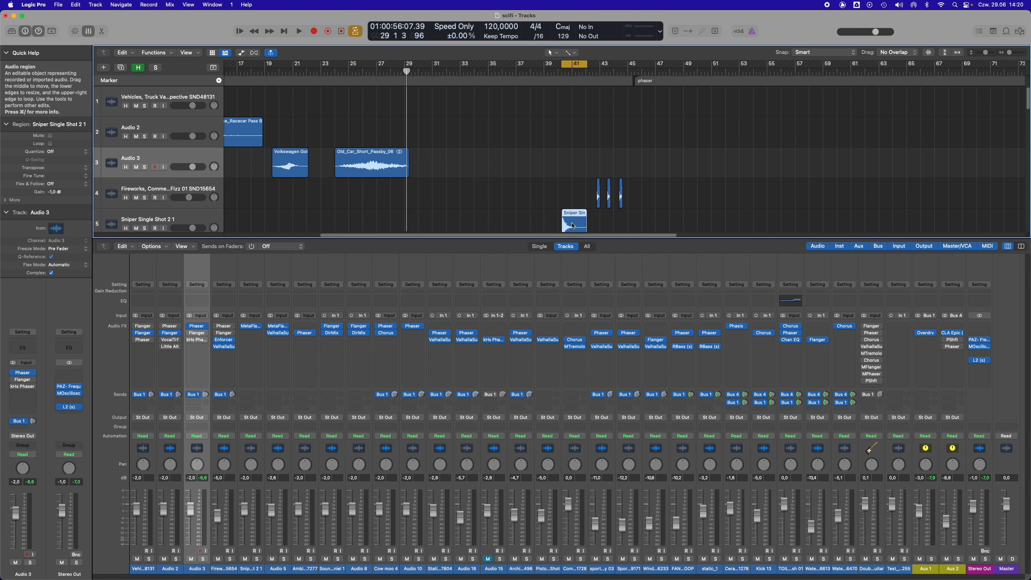
{"action": "scroll", "coordinate": [488, 225], "scroll_direction": "down", "scroll_amount": 2}
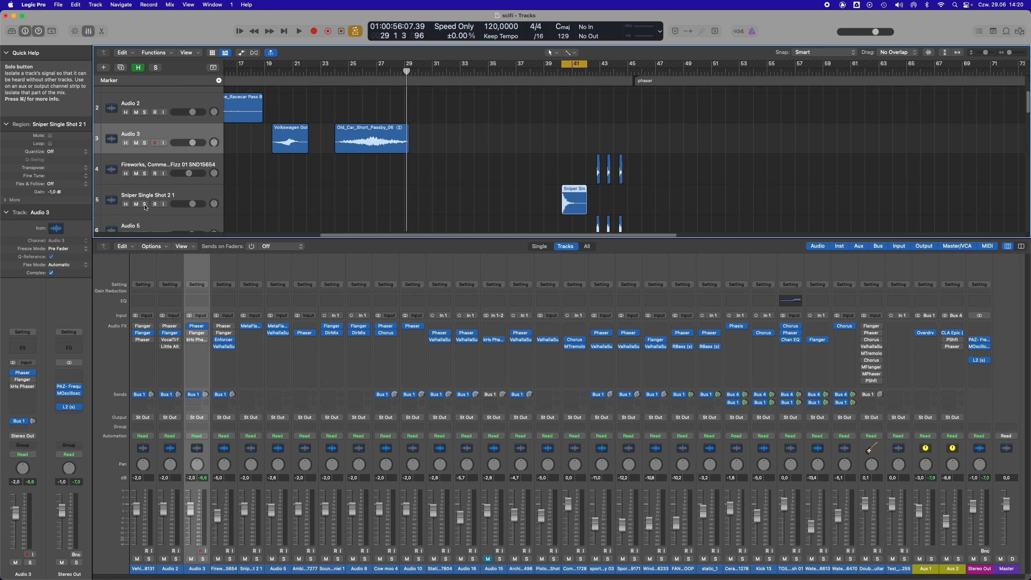
{"action": "left_click", "coordinate": [145, 204]}
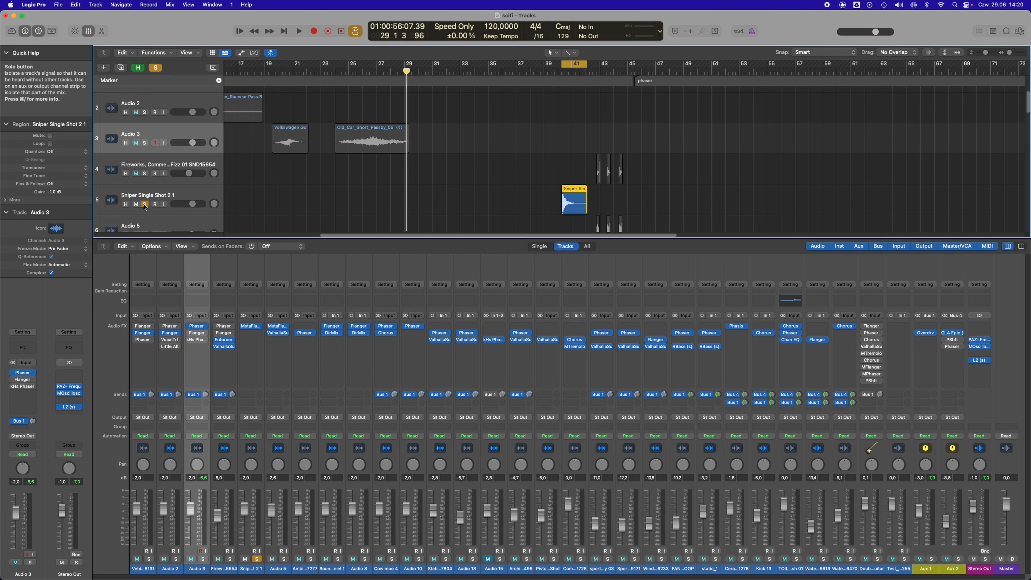
{"action": "left_click", "coordinate": [206, 194]}
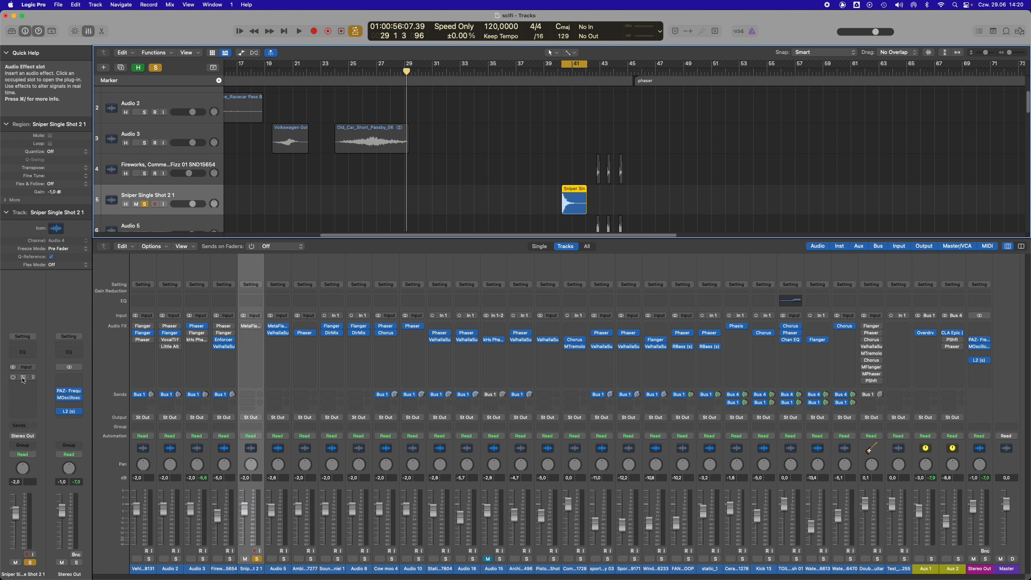
Open MetaFlanger on the sniper shot track, play the region raw, and switch the effect back on for comparison.
{"action": "left_click", "coordinate": [24, 378]}
{"action": "key", "text": "space"}
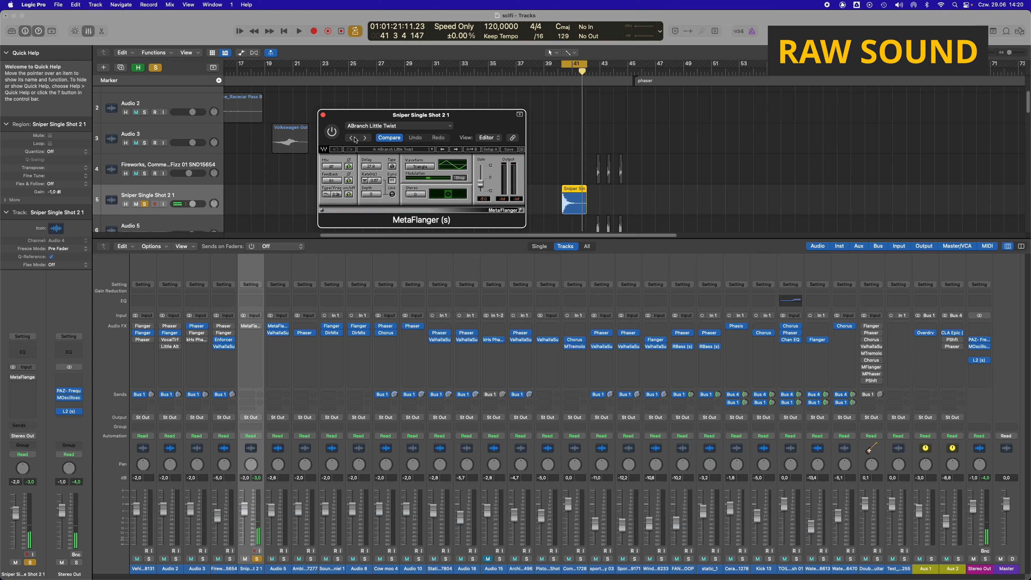
{"action": "left_click", "coordinate": [336, 134]}
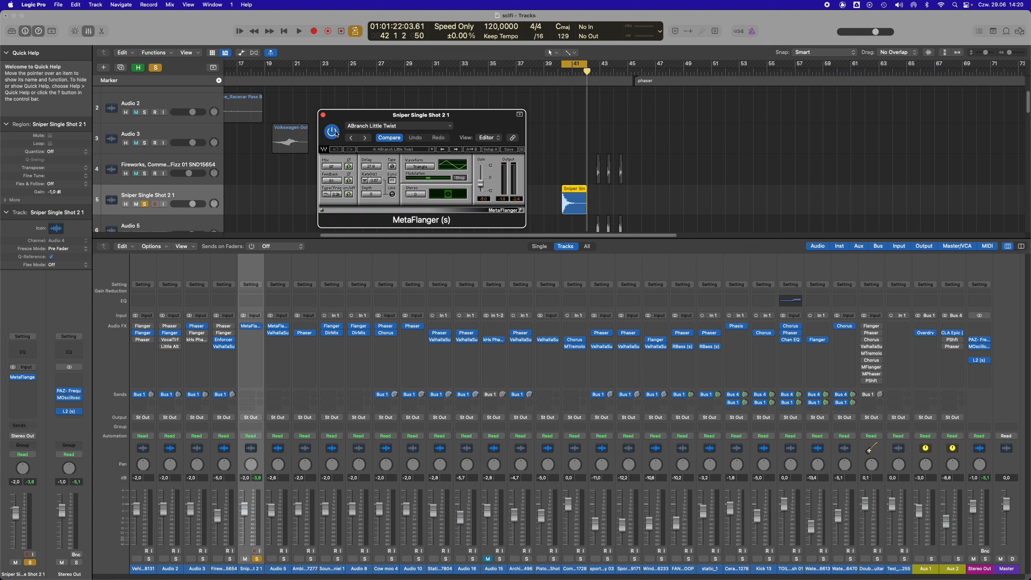
Open Overdrive on Aux 1 and CLA Epic on Aux 2, arranging the windows so all plug-in settings are visible.
{"action": "left_click", "coordinate": [928, 333]}
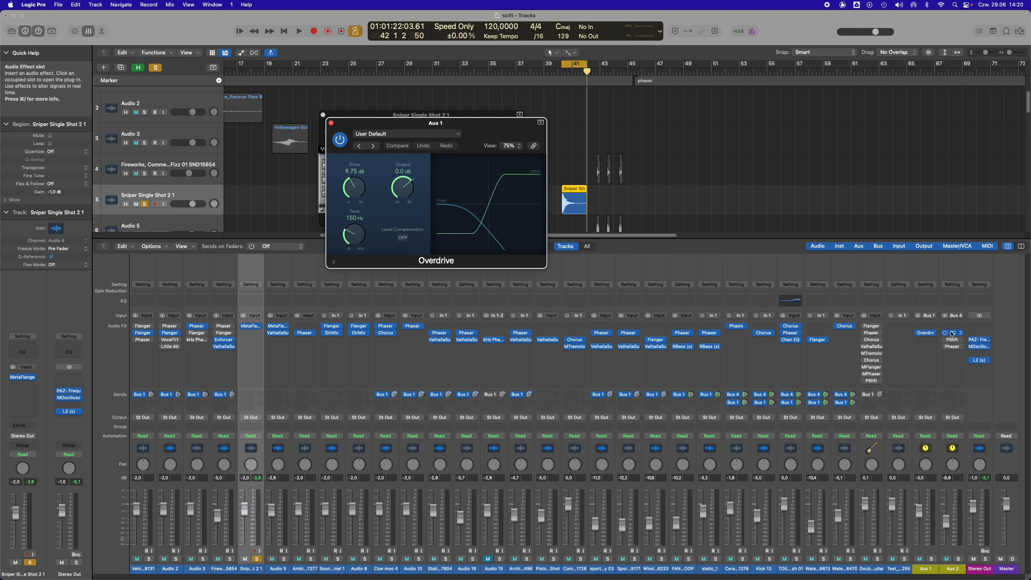
{"action": "left_click", "coordinate": [953, 333]}
{"action": "left_click_drag", "start_coordinate": [534, 139], "coordinate": [750, 120]}
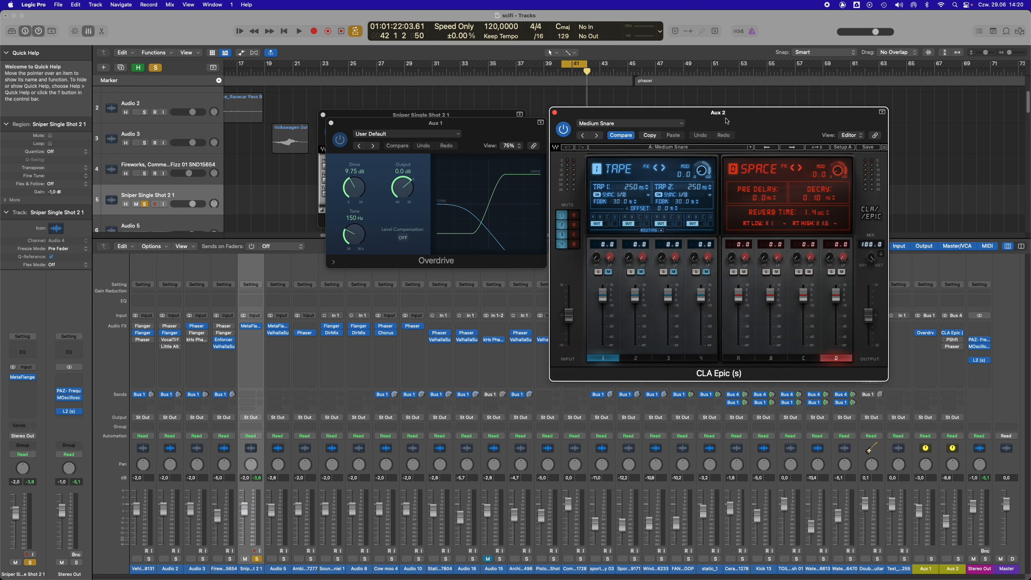
{"action": "left_click_drag", "start_coordinate": [510, 132], "coordinate": [507, 239]}
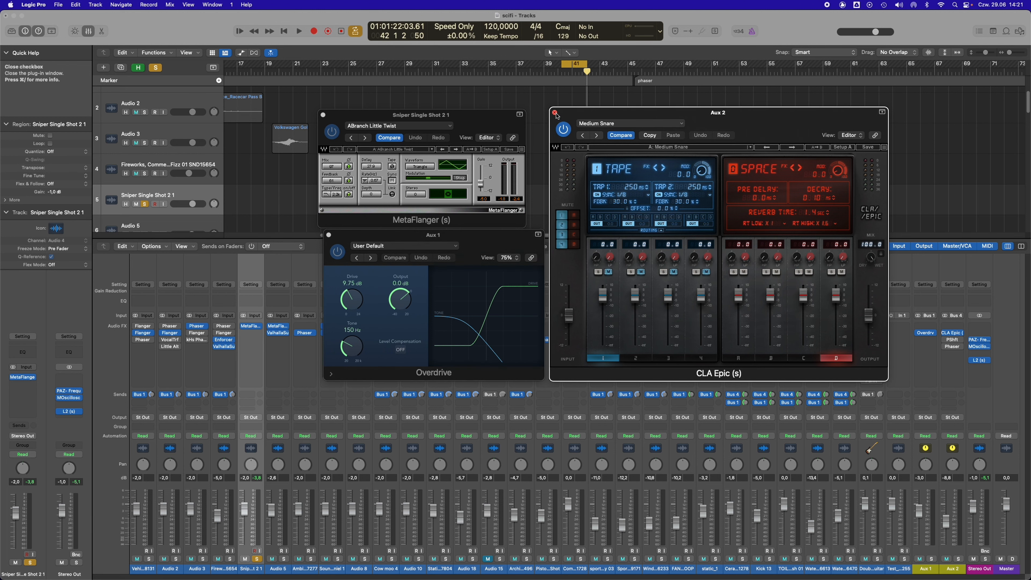
Close the CLA Epic, Overdrive and MetaFlanger plug-in windows.
{"action": "left_click", "coordinate": [555, 112]}
{"action": "left_click", "coordinate": [328, 235]}
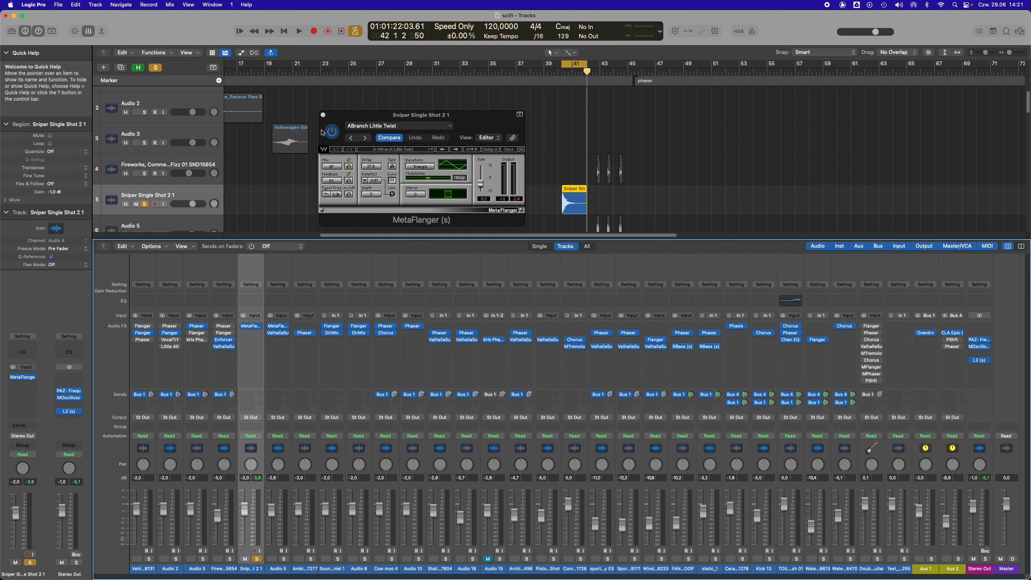
{"action": "left_click", "coordinate": [323, 115]}
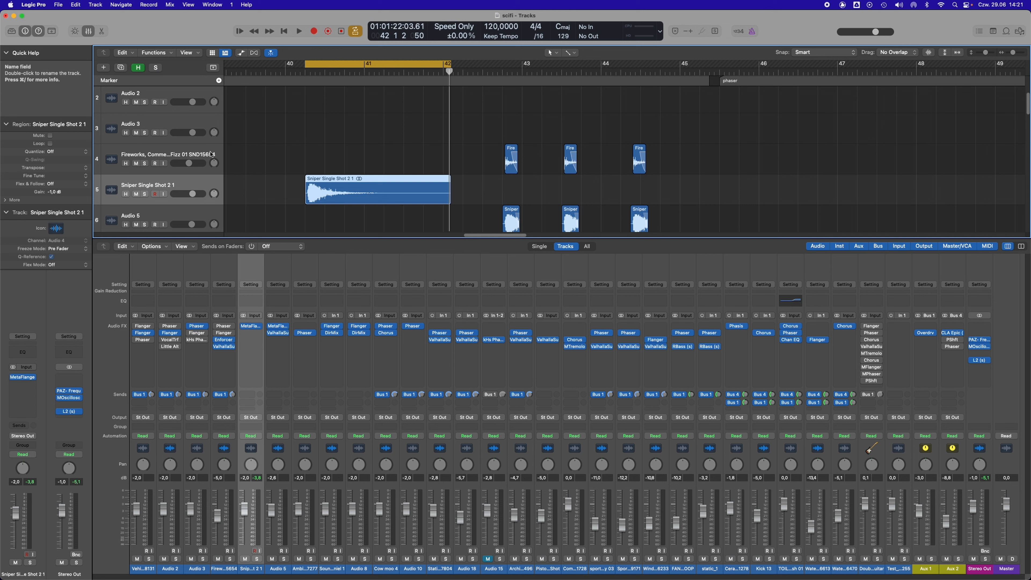
Solo the Fireworks track, cycle its first region, and bypass its Enforcer and ValhallaSupermassive effects.
{"action": "left_click", "coordinate": [210, 154]}
{"action": "key", "text": "s"}
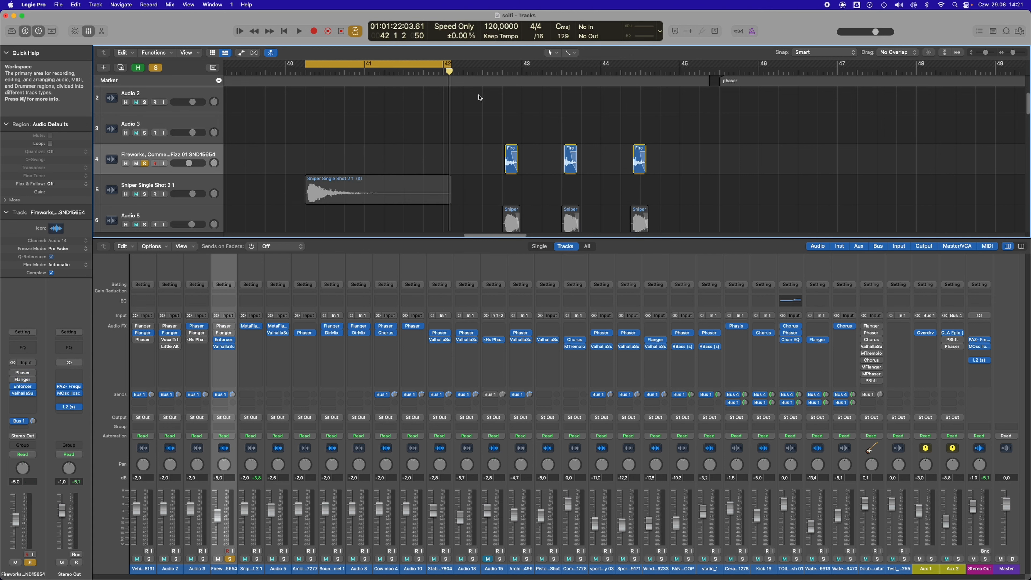
{"action": "left_click", "coordinate": [512, 165]}
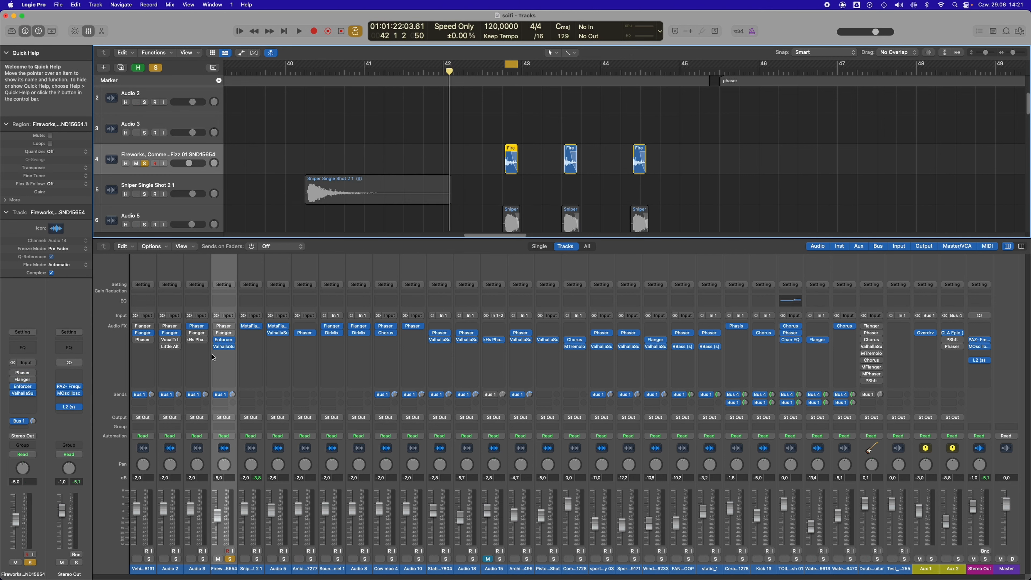
{"action": "left_click", "coordinate": [216, 340]}
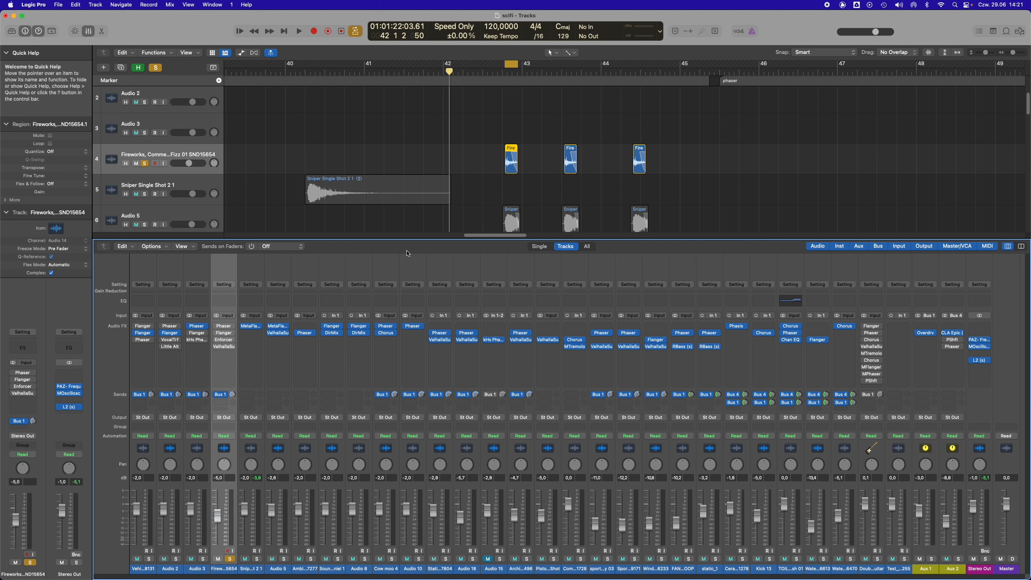
Extend the cycle range to just past bar 43 and play the fireworks sound without effects.
{"action": "left_click_drag", "start_coordinate": [519, 65], "coordinate": [553, 68]}
{"action": "key", "text": "space"}
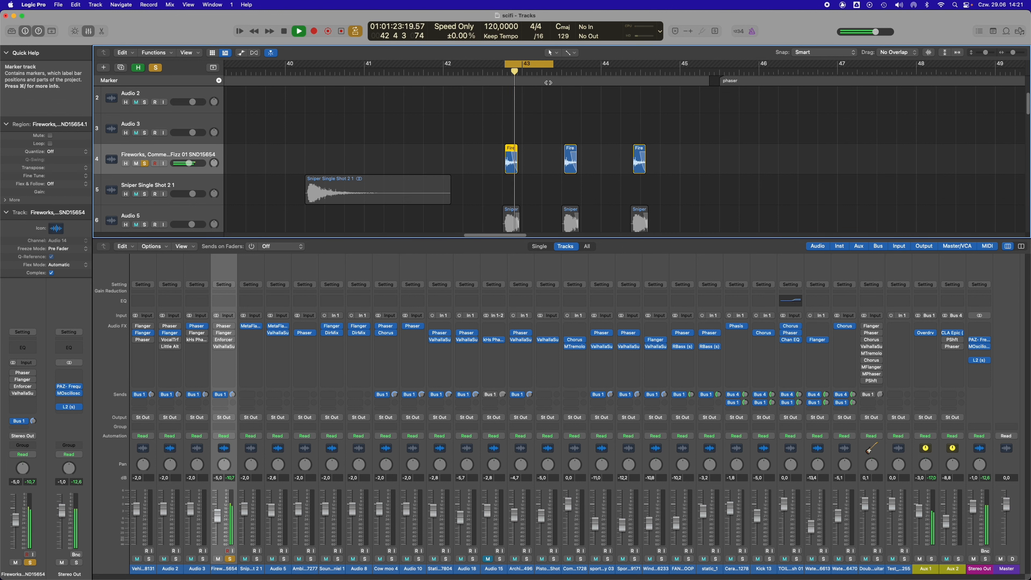
{"action": "key", "text": "space"}
Open Enforcer on the Fireworks track with the effect active and play the region through it.
{"action": "left_click", "coordinate": [219, 341]}
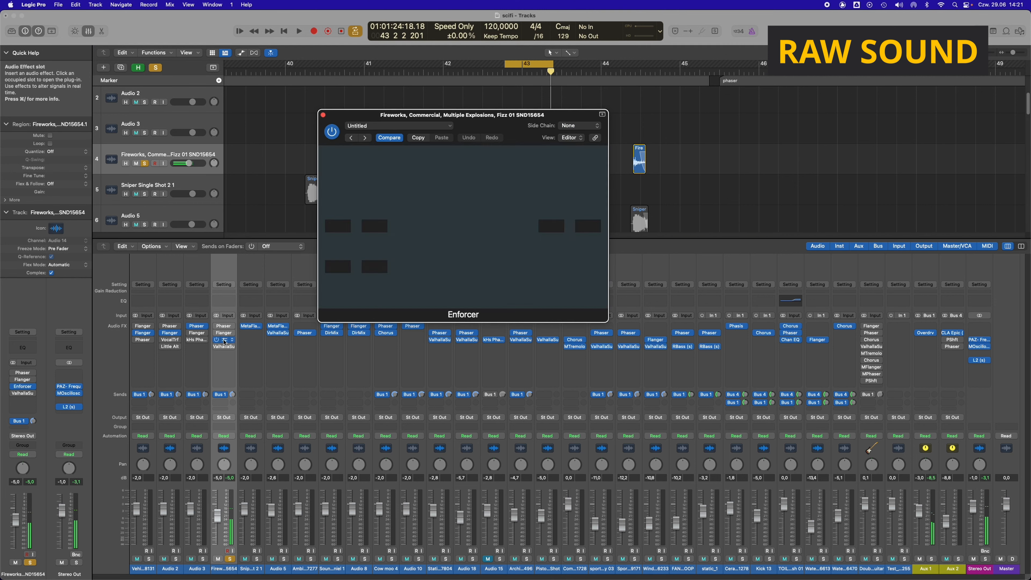
{"action": "left_click_drag", "start_coordinate": [589, 134], "coordinate": [816, 134]}
{"action": "key", "text": "space"}
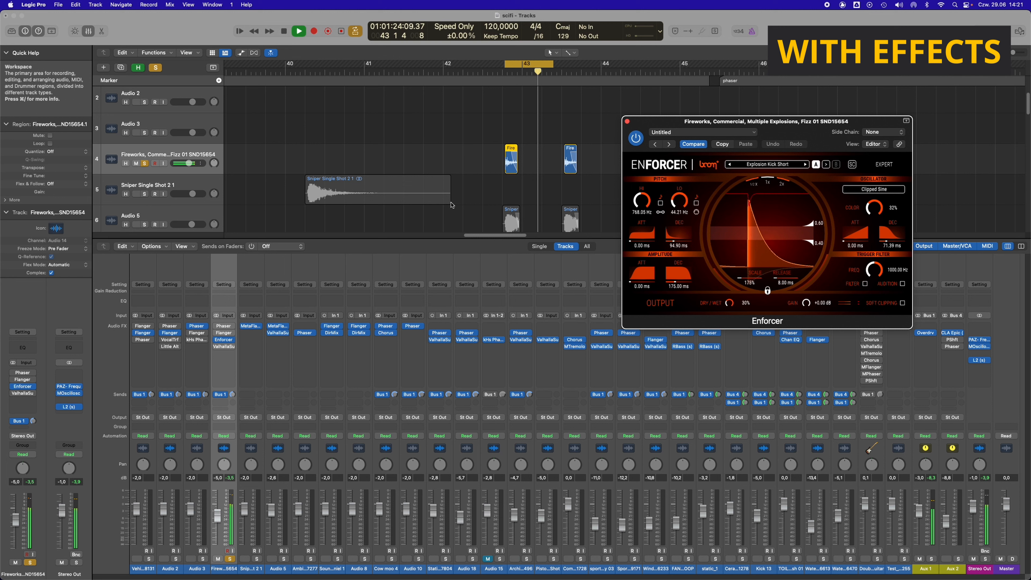
{"action": "key", "text": "space"}
Enable and open ValhallaSupermassive on the Fireworks track, place it below Enforcer, and play the region with both effects.
{"action": "left_click", "coordinate": [216, 347]}
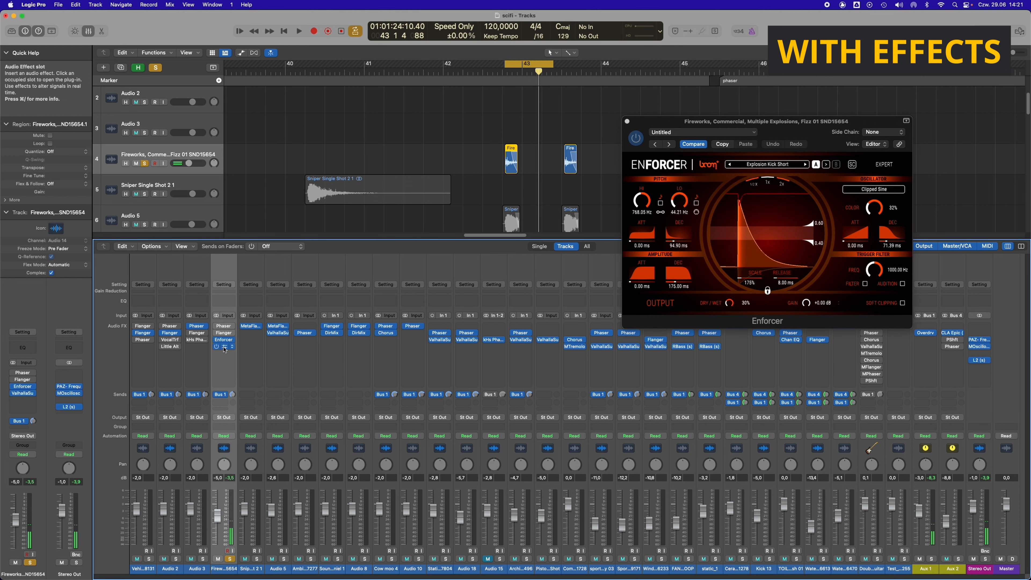
{"action": "left_click", "coordinate": [224, 348]}
{"action": "left_click_drag", "start_coordinate": [546, 118], "coordinate": [813, 324]}
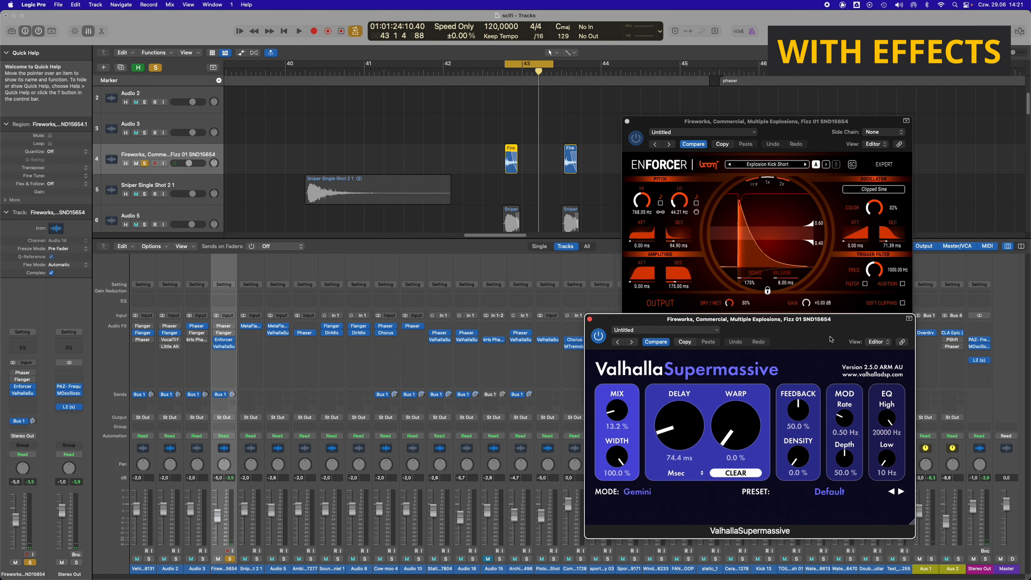
{"action": "key", "text": "space"}
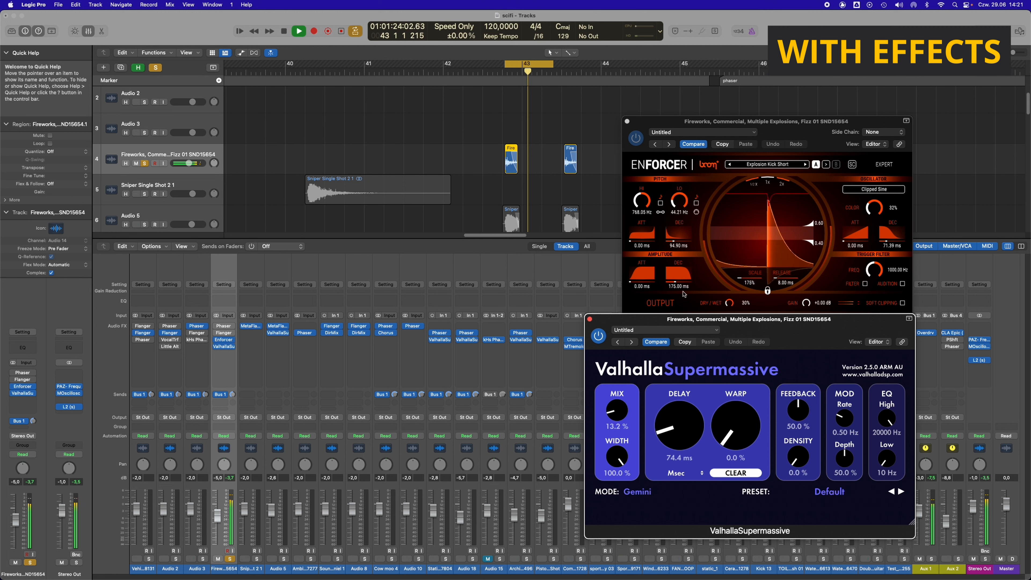
{"action": "key", "text": "space"}
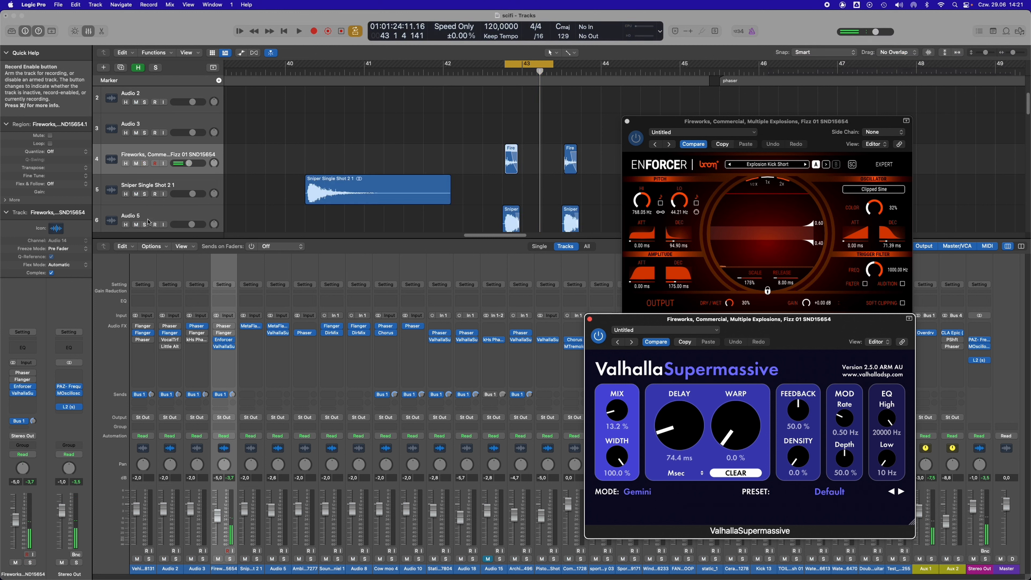
Select the first sniper region on Audio 5 and open the track's MetaFlanger and ValhallaSupermassive in separate visible windows.
{"action": "left_click", "coordinate": [254, 223]}
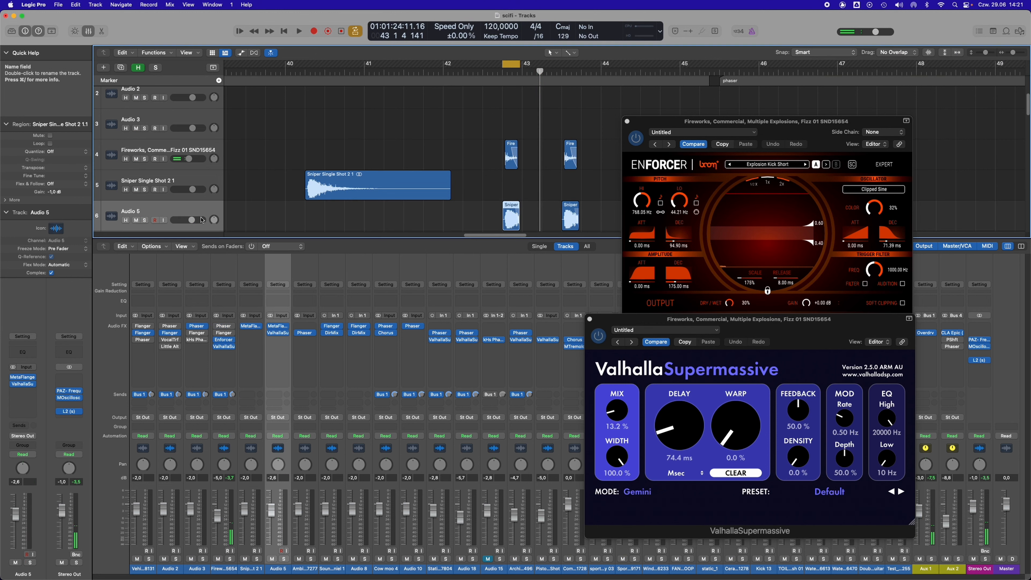
{"action": "left_click", "coordinate": [278, 327]}
{"action": "left_click", "coordinate": [281, 334]}
{"action": "left_click_drag", "start_coordinate": [532, 132], "coordinate": [416, 253]}
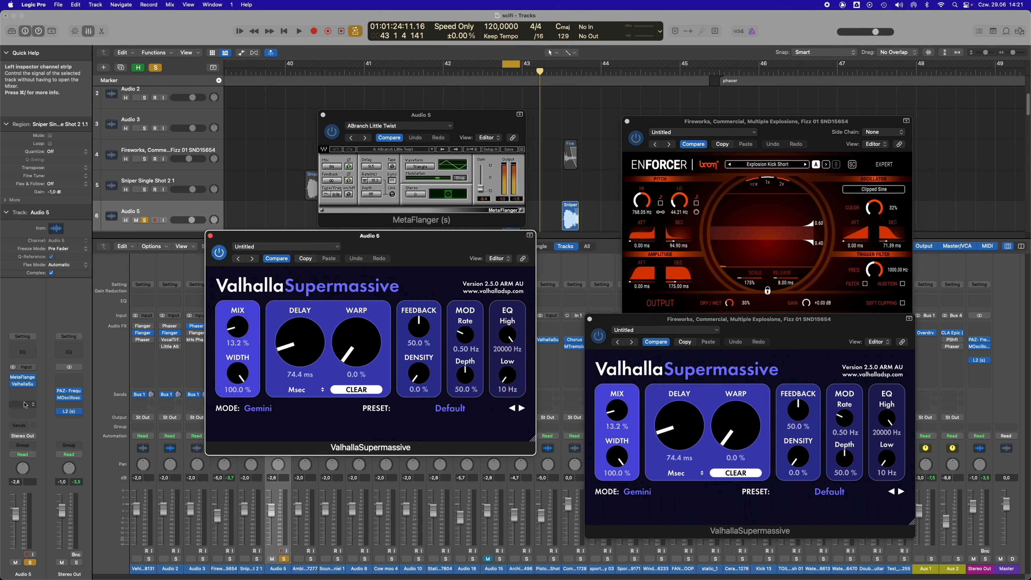
Play the soloed Audio 5 sniper region raw and compare it with MetaFlanger and ValhallaSupermassive switched back on.
{"action": "key", "text": "space"}
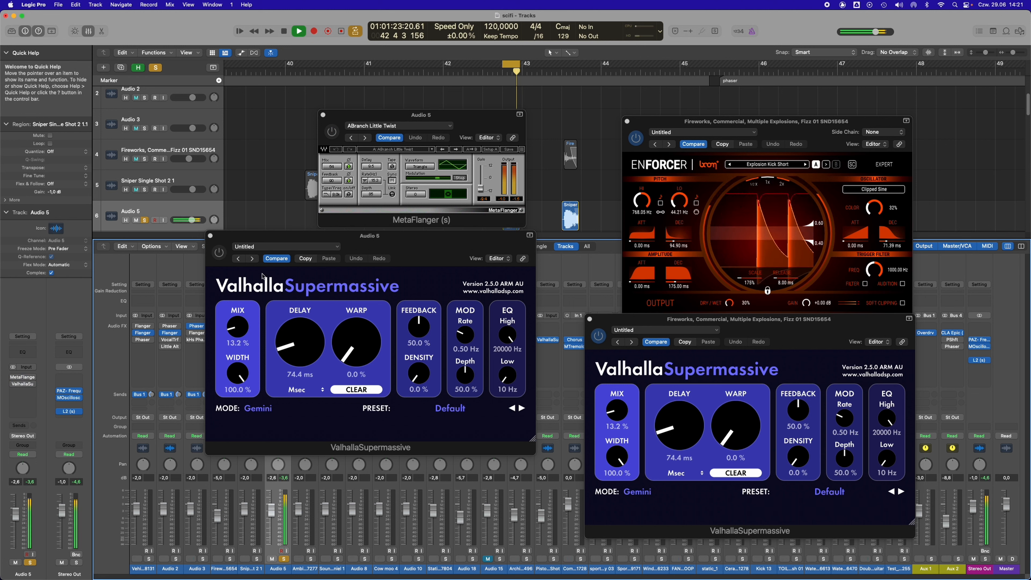
{"action": "left_click_drag", "start_coordinate": [512, 120], "coordinate": [420, 96]}
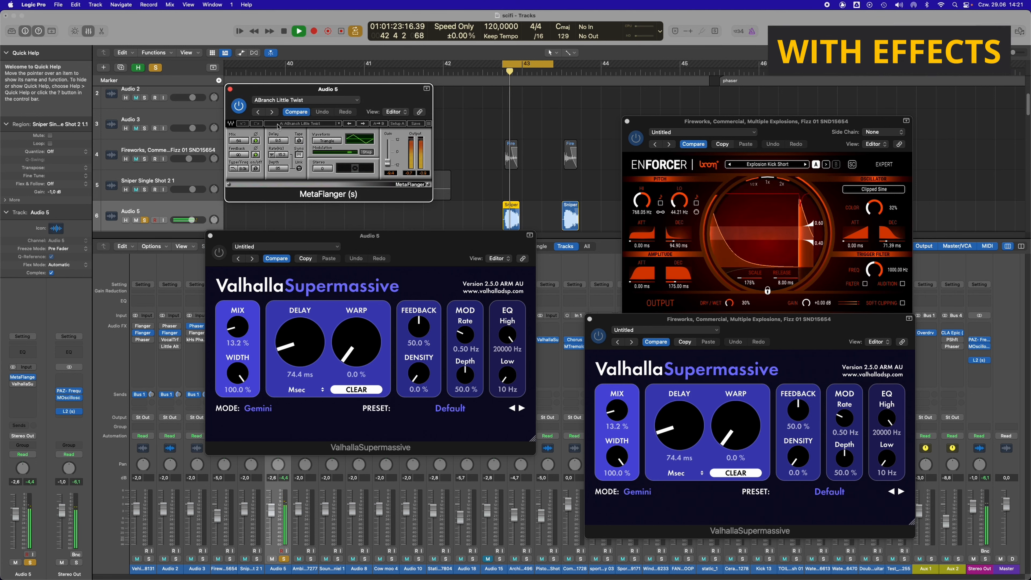
{"action": "left_click", "coordinate": [237, 235]}
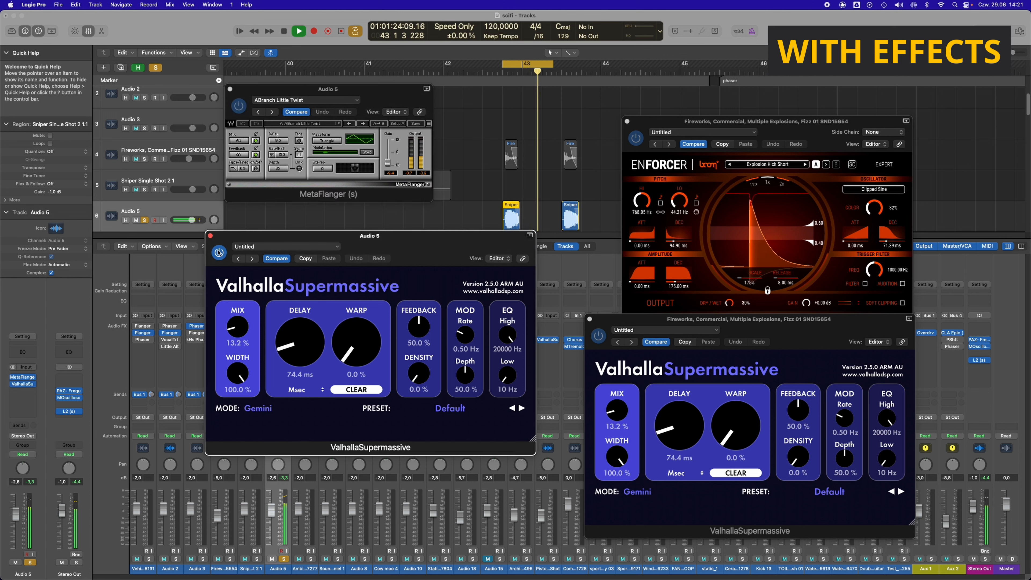
Stop the combined playback of the Fireworks and Audio 5 sniper tracks and close the open plug-in windows.
{"action": "left_click", "coordinate": [527, 106]}
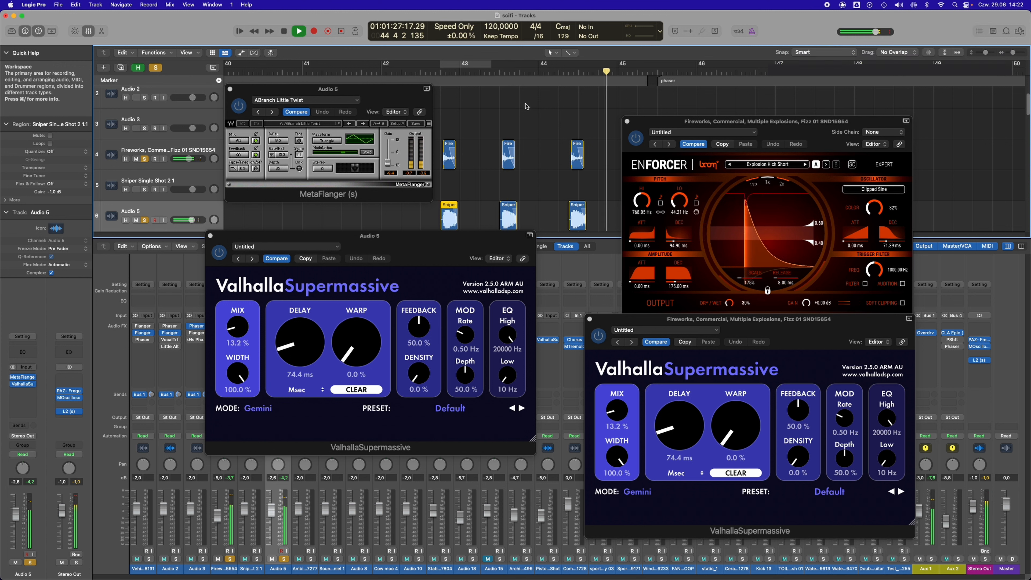
{"action": "key", "text": "space"}
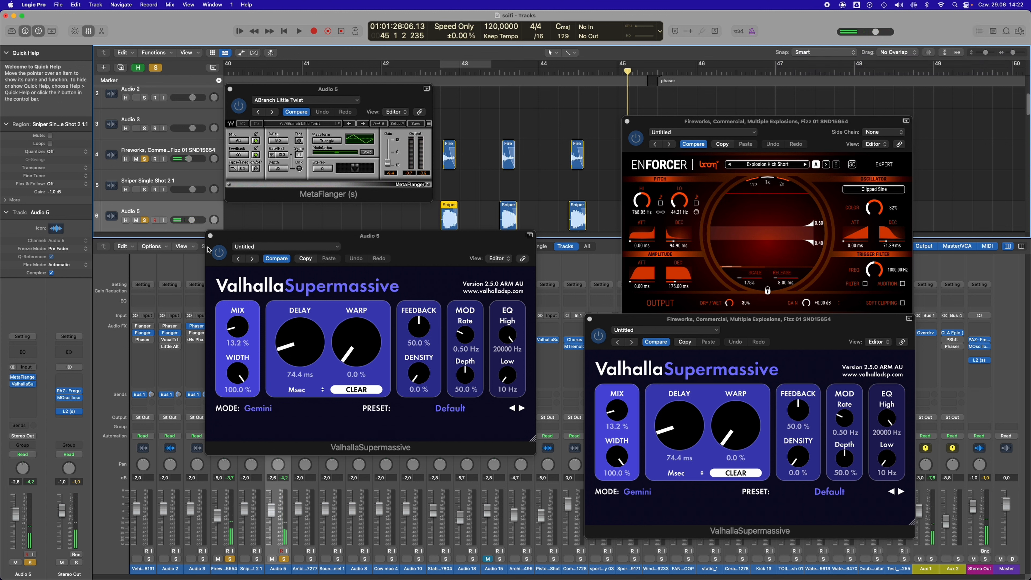
{"action": "left_click", "coordinate": [210, 236]}
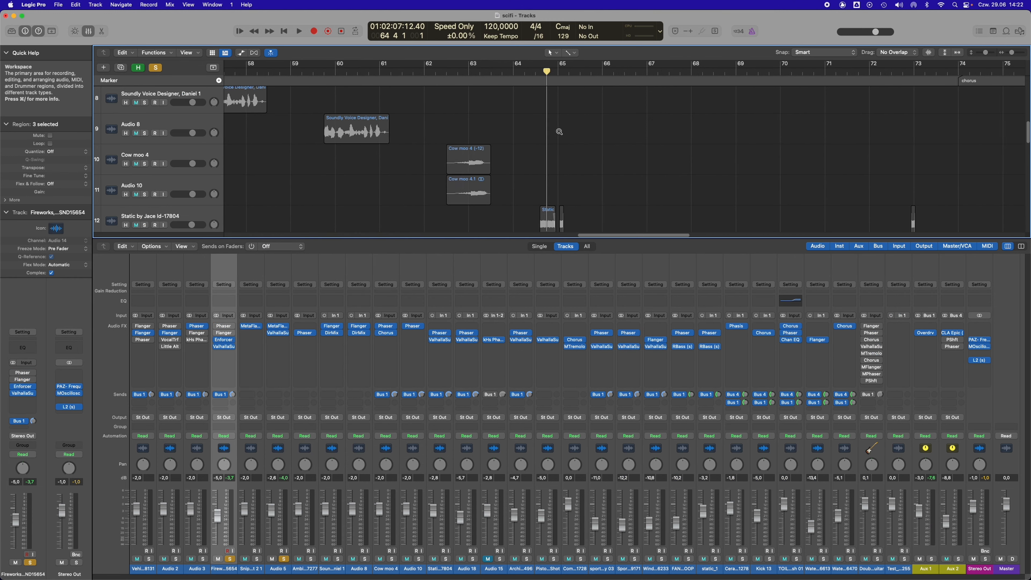
Solo the Static by Jace Id-17804 track and set the cycle range around its first static region near bar 64.
{"action": "scroll", "coordinate": [548, 146], "scroll_direction": "down", "scroll_amount": 3}
{"action": "left_click", "coordinate": [548, 172]}
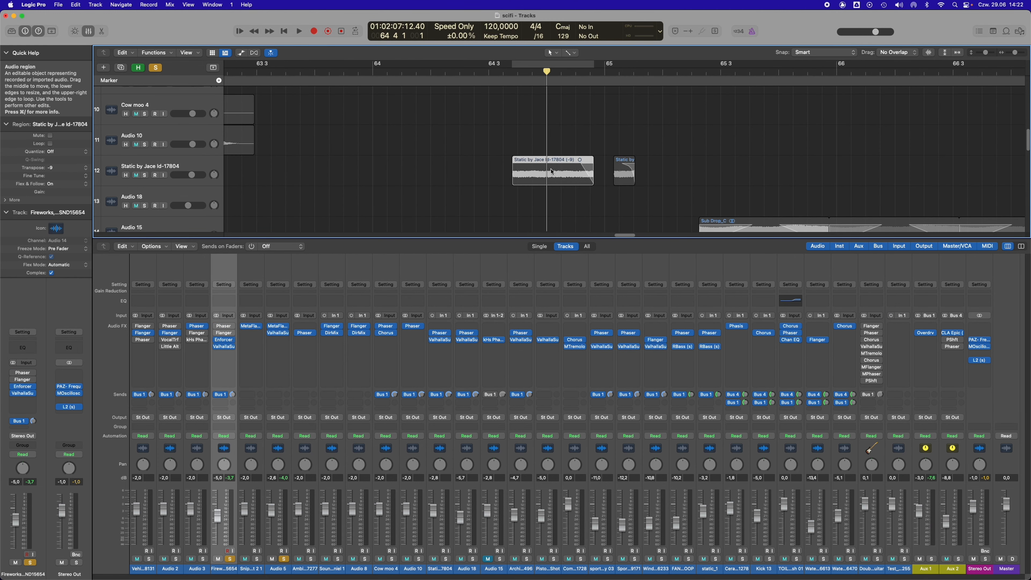
{"action": "left_click", "coordinate": [145, 175]}
{"action": "left_click_drag", "start_coordinate": [594, 63], "coordinate": [706, 64]}
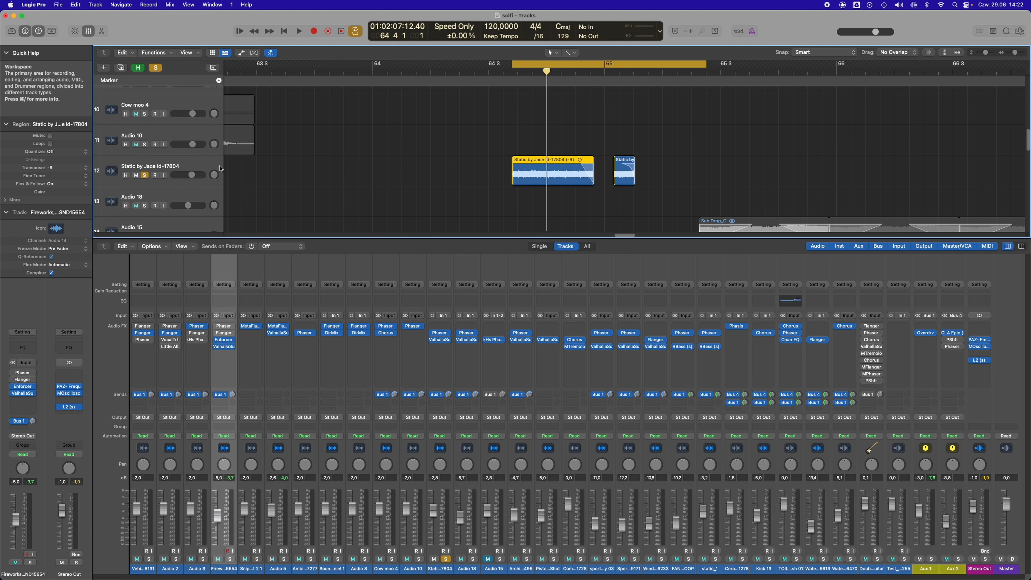
{"action": "left_click", "coordinate": [204, 166]}
{"action": "left_click_drag", "start_coordinate": [547, 198], "coordinate": [572, 178]}
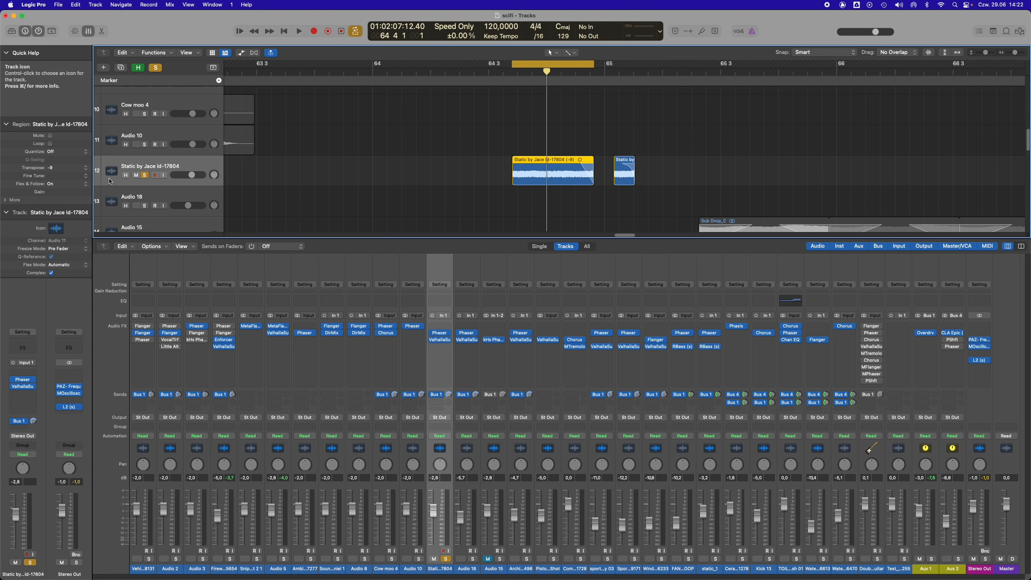
Play the static track with ValhallaSupermassive switched off and extend the cycle range past the second static region.
{"action": "left_click", "coordinate": [432, 340]}
{"action": "key", "text": "space"}
{"action": "left_click_drag", "start_coordinate": [593, 64], "coordinate": [691, 63]}
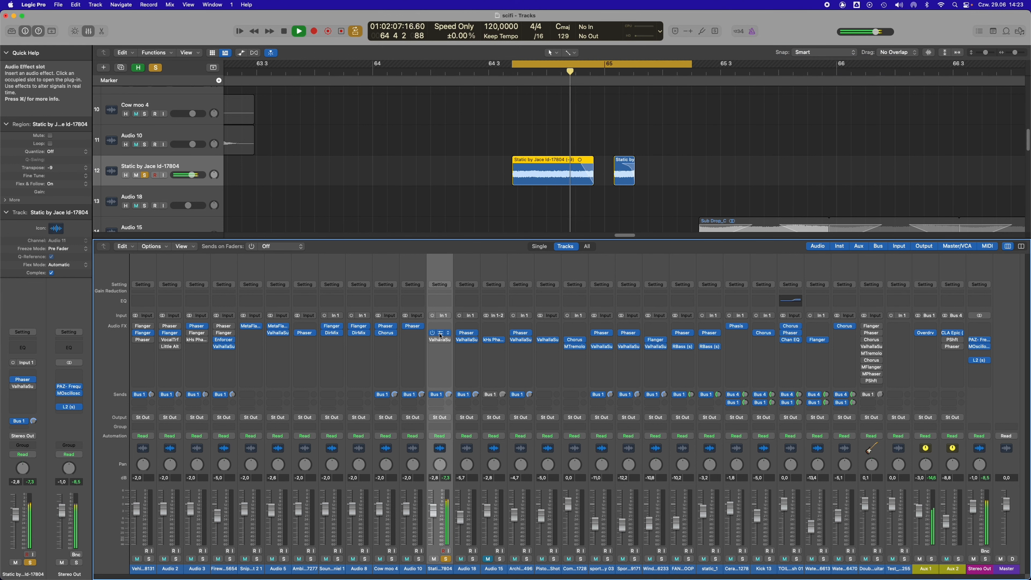
Open the static track's Phaser and ValhallaSupermassive in separate windows while the looped regions play.
{"action": "left_click", "coordinate": [439, 333]}
{"action": "left_click_drag", "start_coordinate": [572, 126], "coordinate": [798, 212]}
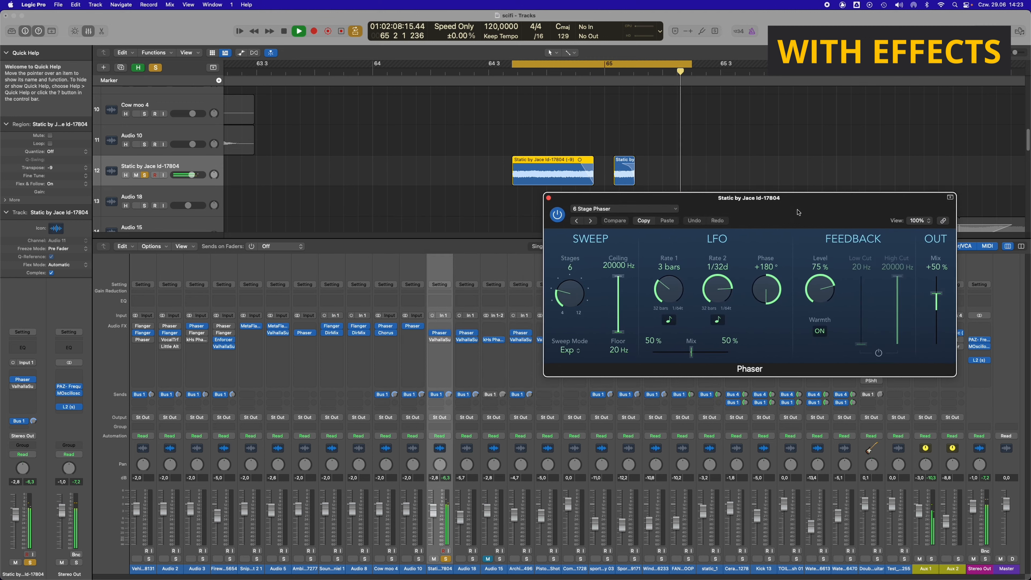
{"action": "left_click", "coordinate": [436, 340]}
{"action": "left_click_drag", "start_coordinate": [497, 135], "coordinate": [322, 219]}
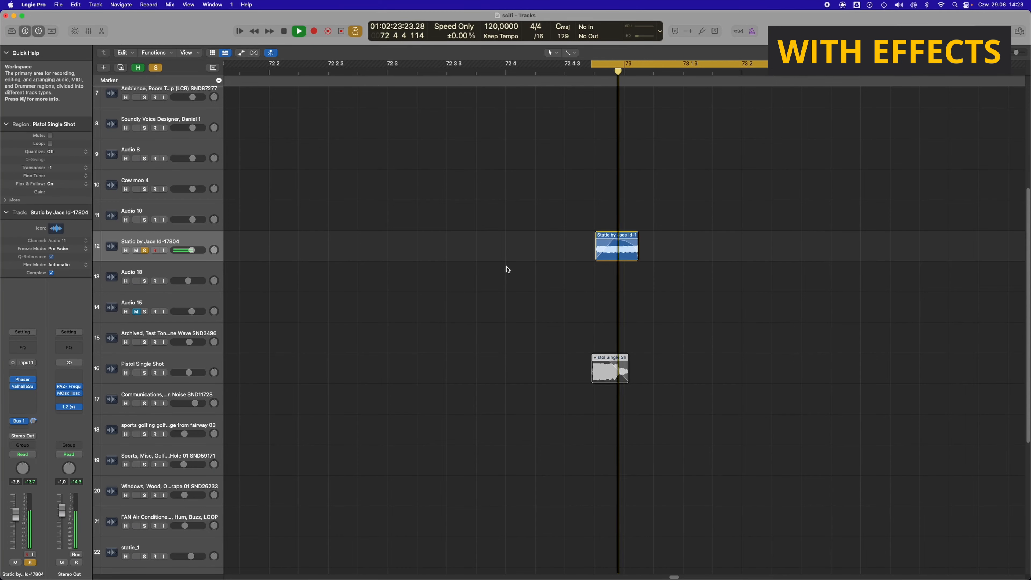
Play the soloed Pistol Single Shot region near bar 73 with ValhallaSupermassive bypassed, and compare it layered with the static region and effects.
{"action": "key", "text": "space"}
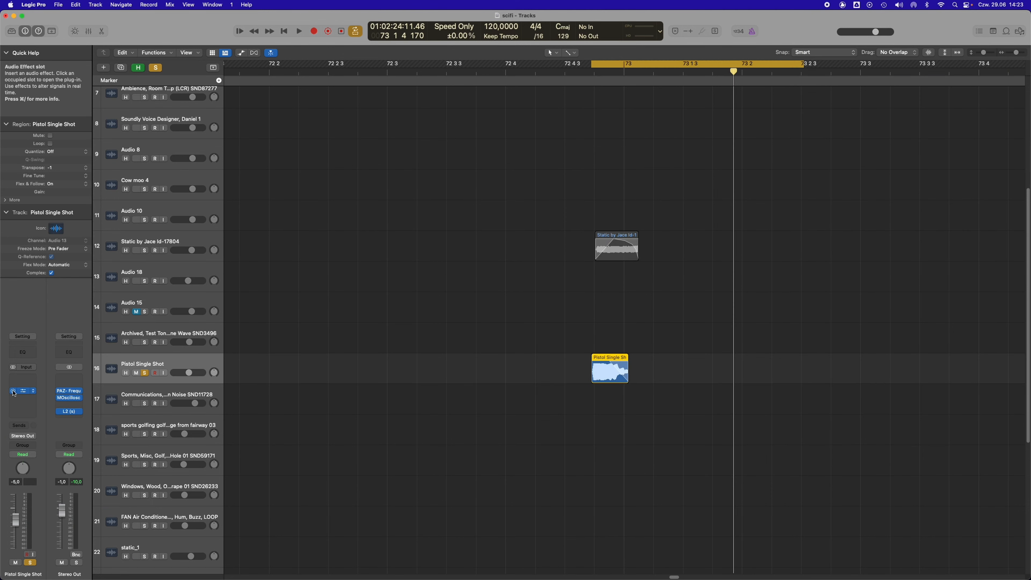
{"action": "left_click", "coordinate": [13, 390]}
{"action": "key", "text": "space"}
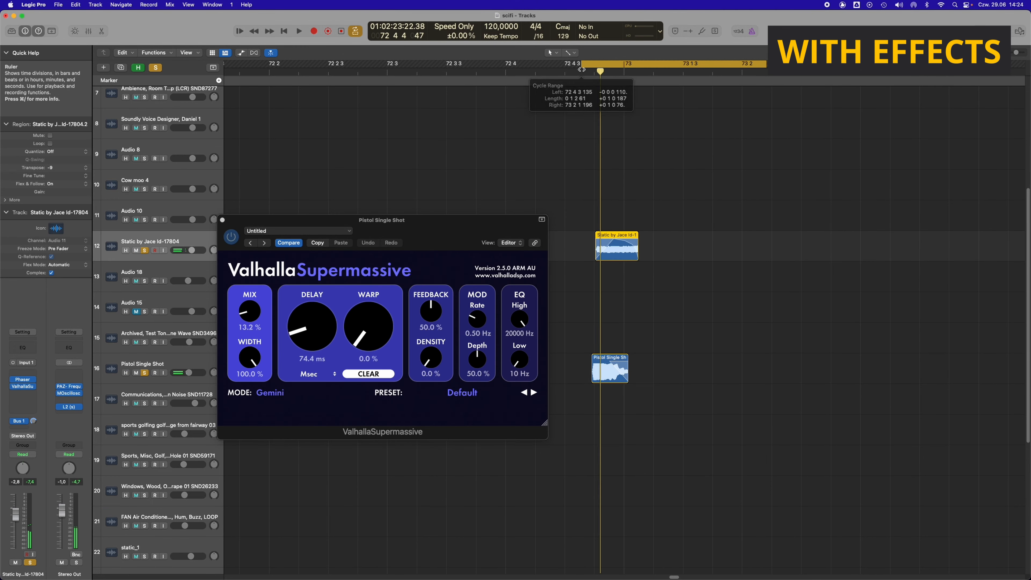
{"action": "key", "text": "space"}
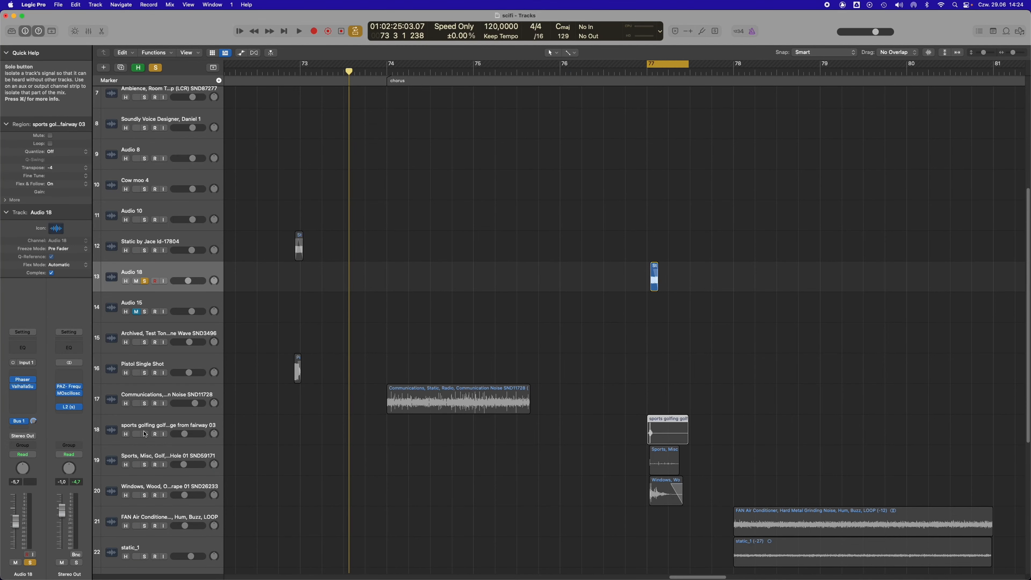
Solo tracks 18 to 20, from sports golfing to Windows, Wood, and play their layered regions at bar 77.
{"action": "left_click", "coordinate": [146, 442]}
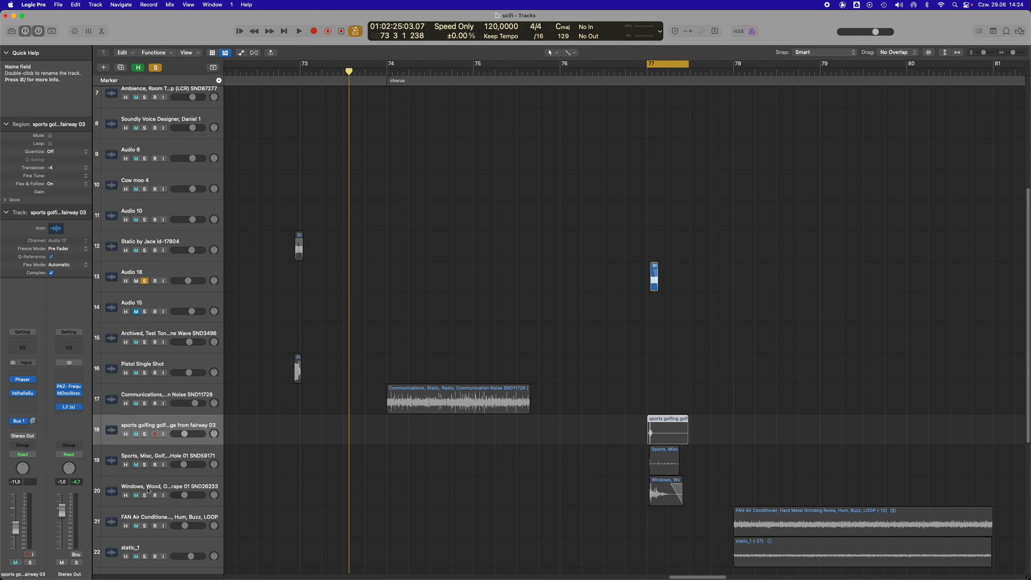
{"action": "left_click", "coordinate": [157, 485], "text": "shift"}
{"action": "left_click", "coordinate": [145, 495]}
{"action": "key", "text": "Return"}
{"action": "scroll", "coordinate": [729, 293], "scroll_direction": "up", "scroll_amount": 10}
{"action": "scroll", "coordinate": [729, 293], "scroll_direction": "right", "scroll_amount": 3}
{"action": "scroll", "coordinate": [677, 326], "scroll_direction": "right", "scroll_amount": 1}
{"action": "key", "text": "space"}
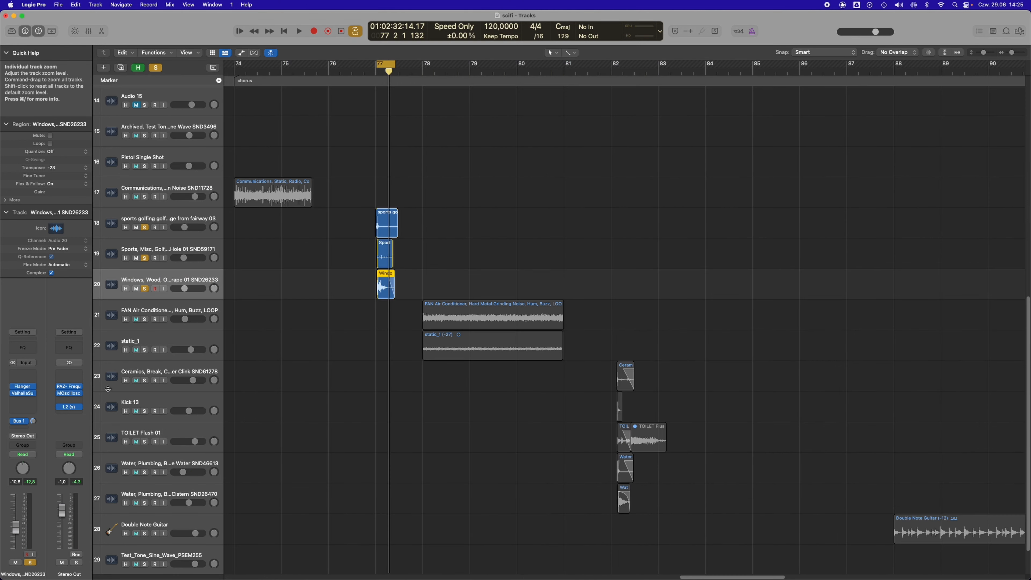
Solo tracks 23 to 27, from Ceramics, Break to the last Water, Plumbing track, and place the playhead at their regions at bar 82.
{"action": "left_click", "coordinate": [166, 378]}
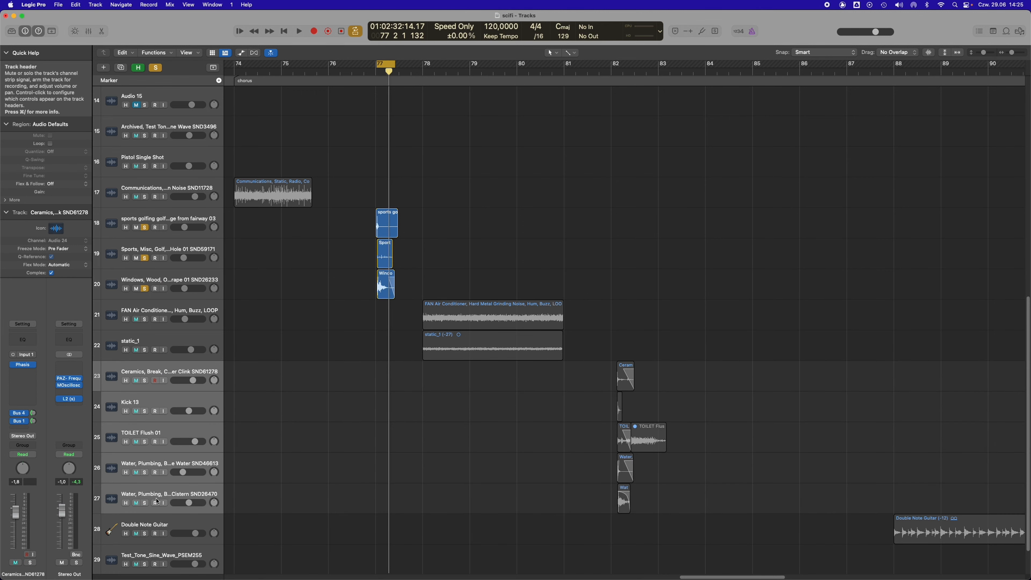
{"action": "left_click", "coordinate": [145, 503]}
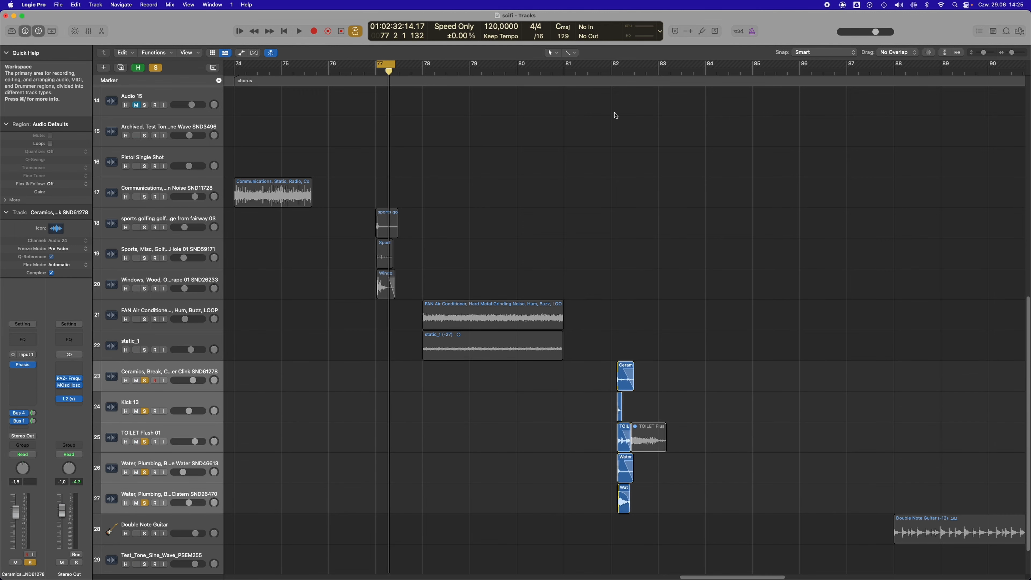
{"action": "left_click", "coordinate": [623, 75]}
{"action": "key", "text": "super+Right"}
{"action": "key", "text": "super+Right"}
{"action": "key", "text": "super+Right"}
{"action": "key", "text": "super+Right"}
{"action": "key", "text": "super+Right"}
{"action": "key", "text": "super+Right"}
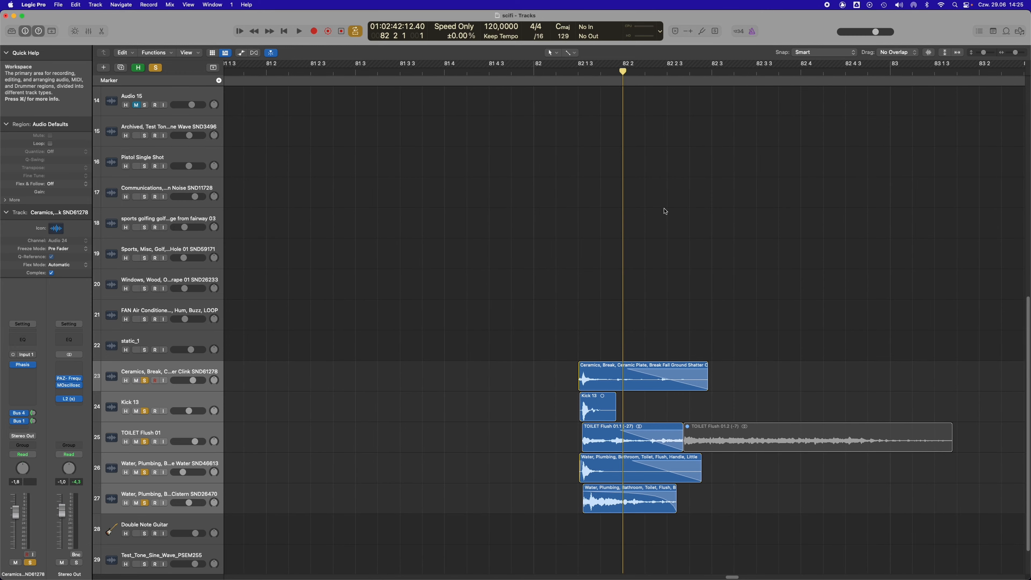
Select both TOILET Flush 01 regions to set the cycle range and play the layered tracks with their effects.
{"action": "left_click", "coordinate": [798, 448]}
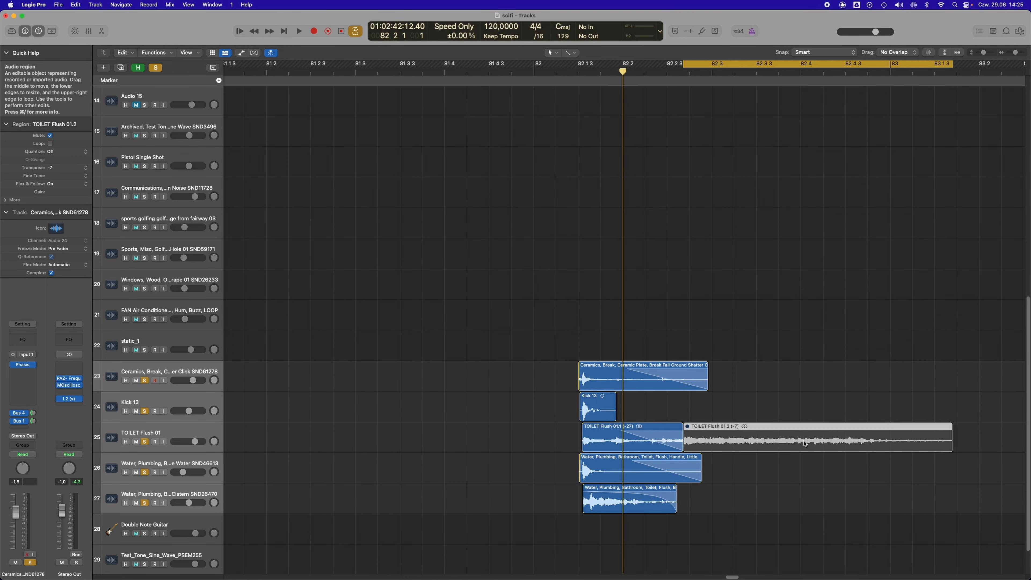
{"action": "left_click", "coordinate": [642, 450], "text": "shift"}
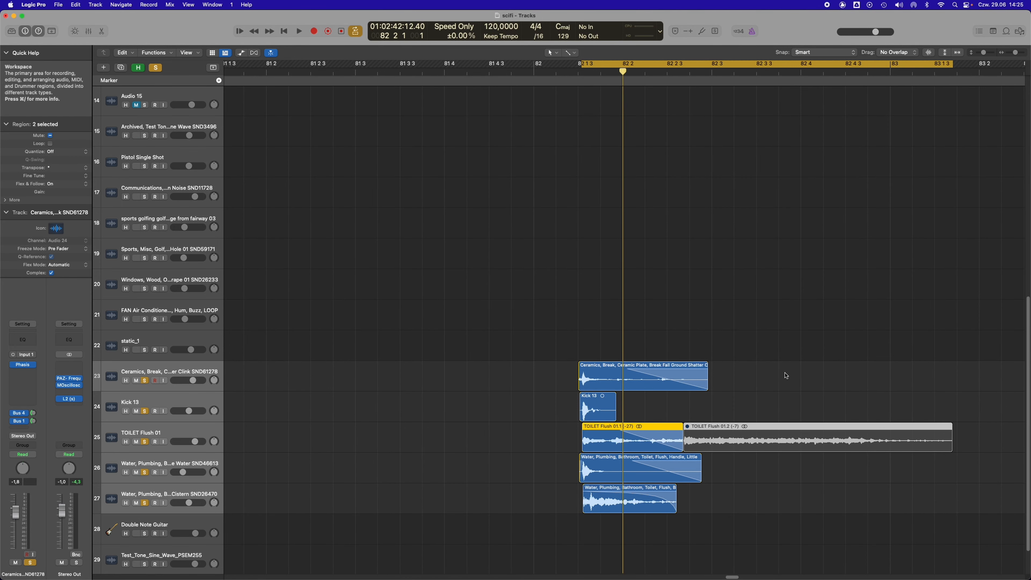
{"action": "key", "text": "space"}
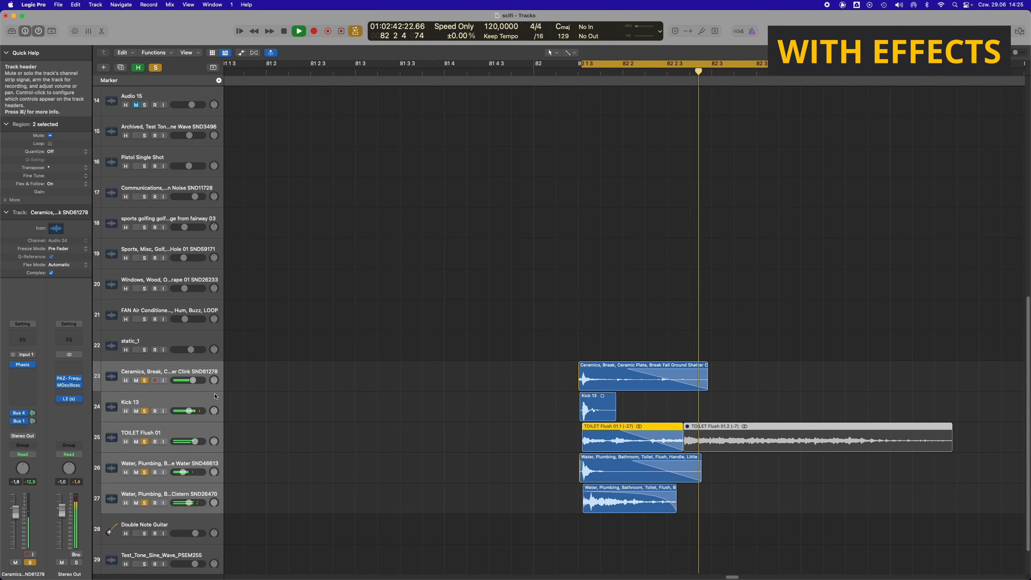
{"action": "key", "text": "space"}
Open Phasis on the Ceramics, Break track and Chorus on Kick 13 in separate visible windows.
{"action": "left_click", "coordinate": [22, 364]}
{"action": "left_click", "coordinate": [106, 401]}
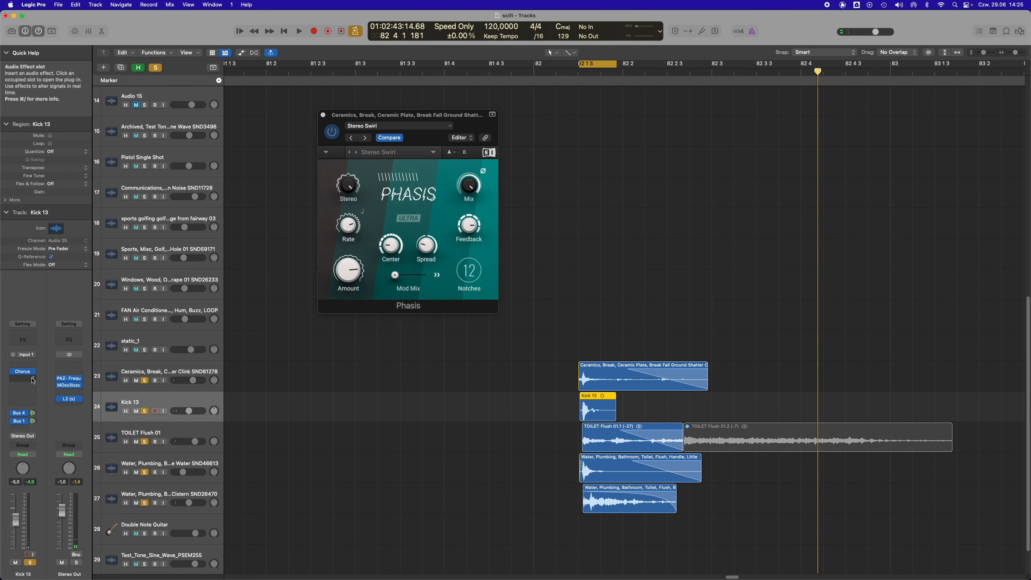
{"action": "left_click", "coordinate": [23, 371]}
{"action": "left_click_drag", "start_coordinate": [425, 120], "coordinate": [605, 114]}
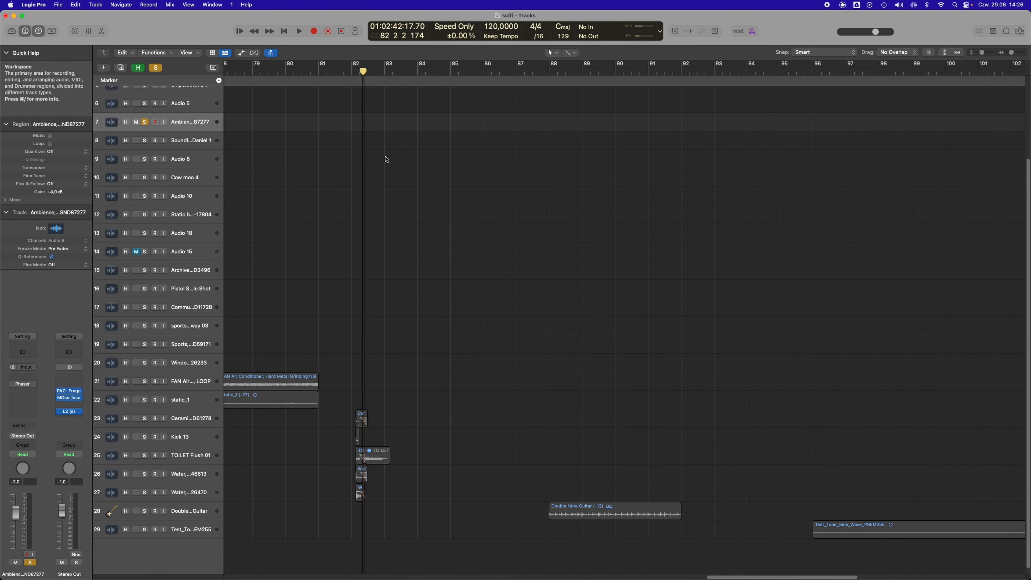
Play the soloed Ambience, Room Tone region raw from bar 45 and compare it with its Phaser opened and switched on.
{"action": "scroll", "coordinate": [386, 160], "scroll_direction": "left", "scroll_amount": 20}
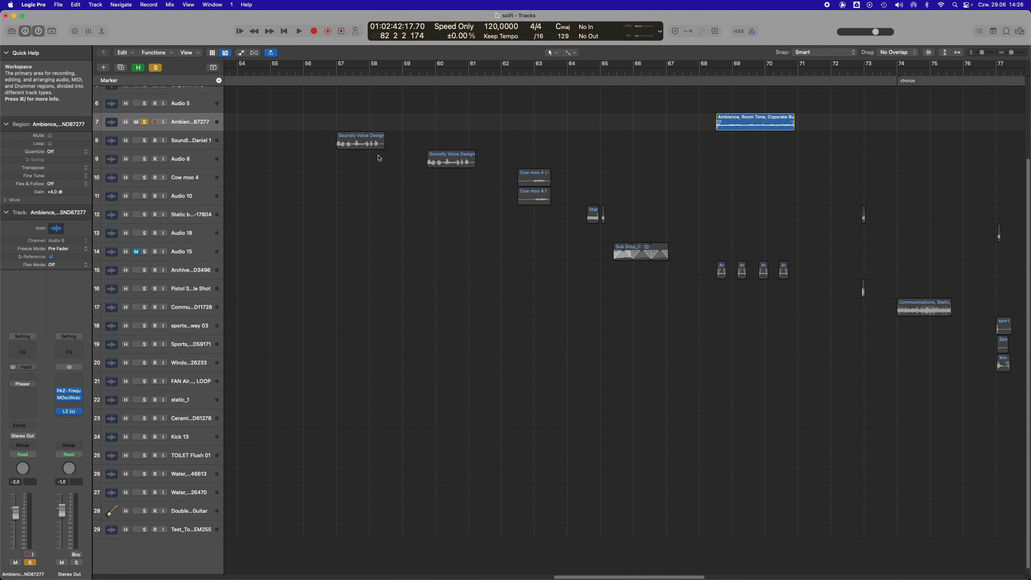
{"action": "scroll", "coordinate": [377, 158], "scroll_direction": "left", "scroll_amount": 4}
{"action": "left_click", "coordinate": [337, 72]}
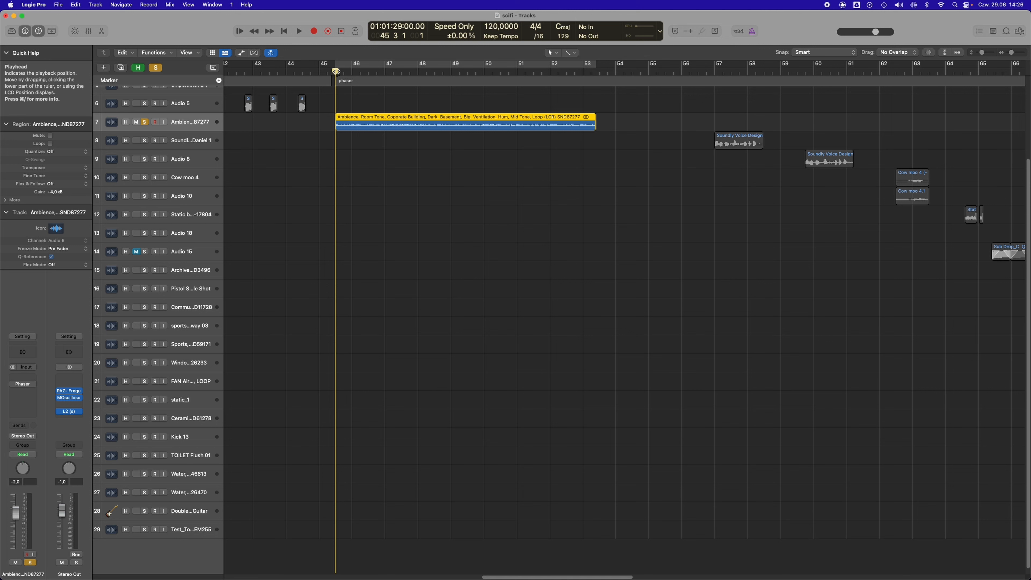
{"action": "key", "text": "space"}
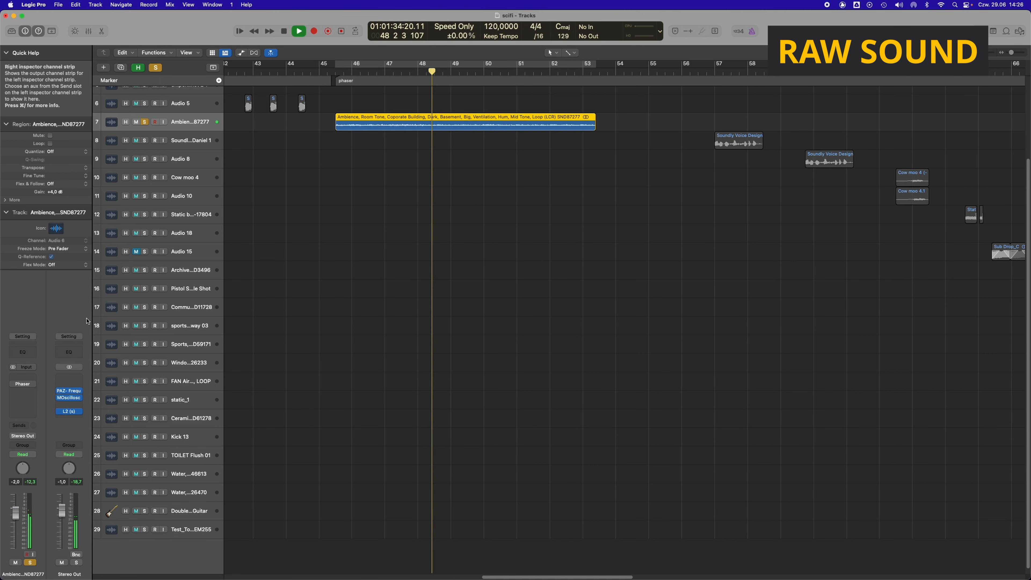
{"action": "left_click", "coordinate": [23, 384]}
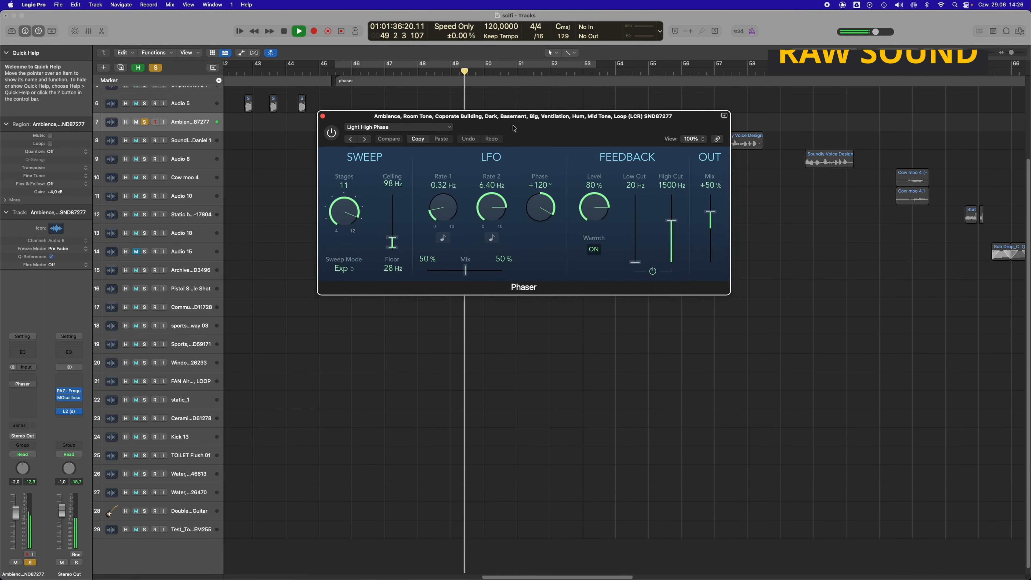
{"action": "left_click_drag", "start_coordinate": [330, 137], "coordinate": [329, 177]}
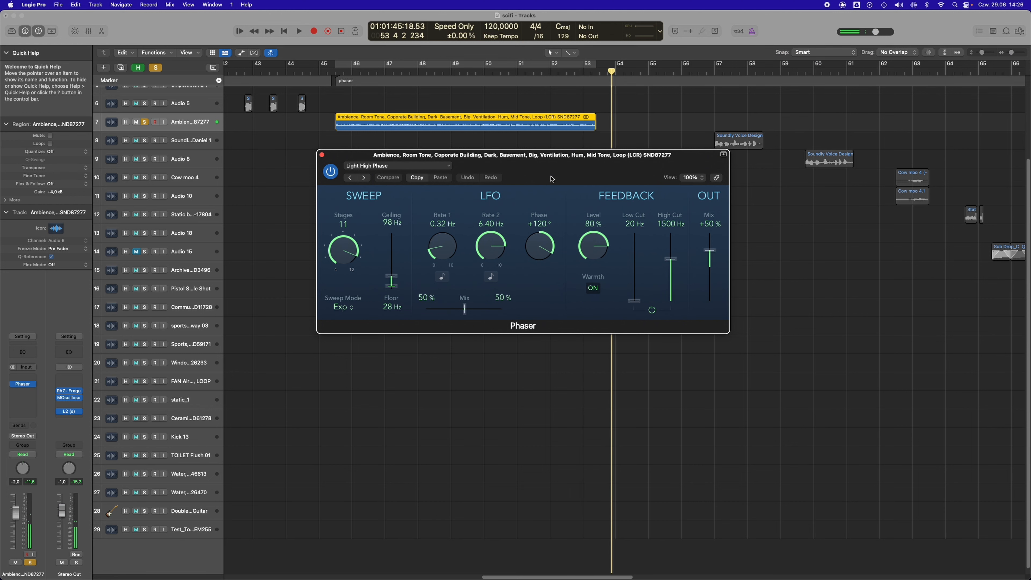
Select the four regions of the Archived, Test Tone track and solo only that track.
{"action": "scroll", "coordinate": [914, 257], "scroll_direction": "right", "scroll_amount": 8}
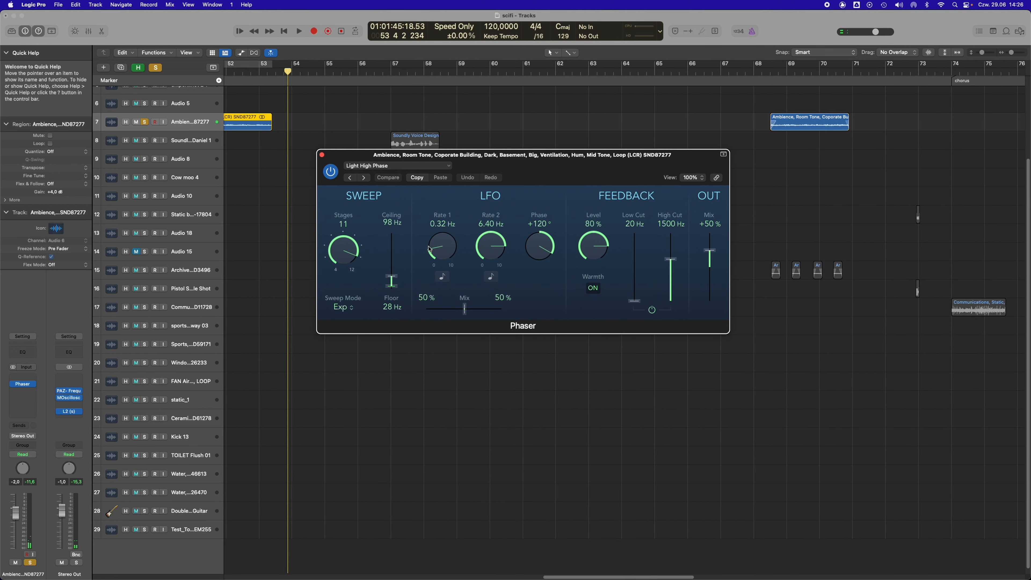
{"action": "left_click", "coordinate": [187, 271]}
{"action": "left_click", "coordinate": [145, 272], "text": "alt"}
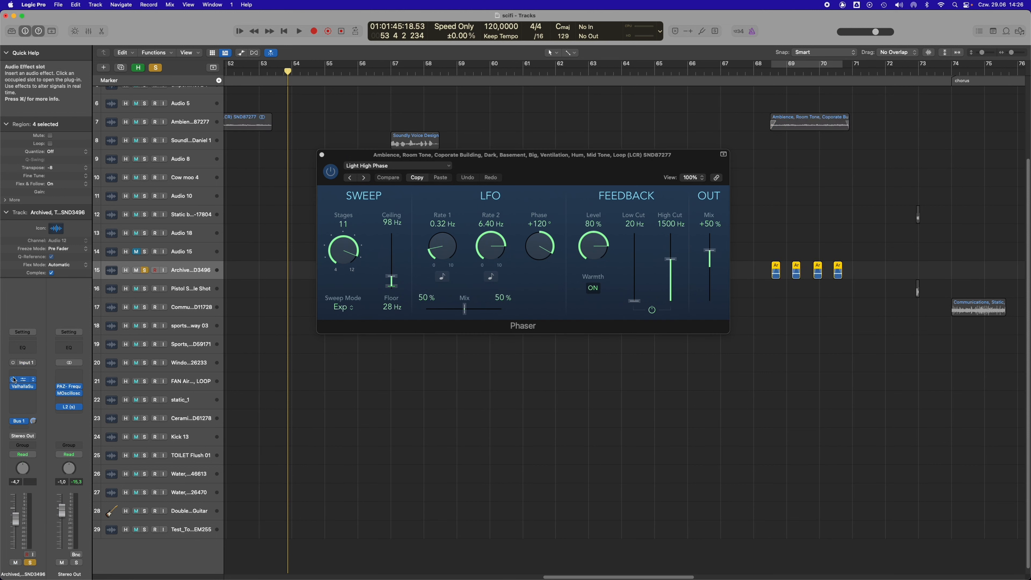
Open the test tone track's Phaser and ValhallaSupermassive side by side and close the Ambience track's Phaser window.
{"action": "left_click", "coordinate": [20, 381]}
{"action": "left_click", "coordinate": [23, 386]}
{"action": "left_click_drag", "start_coordinate": [536, 136], "coordinate": [768, 315]}
{"action": "left_click_drag", "start_coordinate": [577, 139], "coordinate": [394, 324]}
{"action": "left_click", "coordinate": [321, 155]}
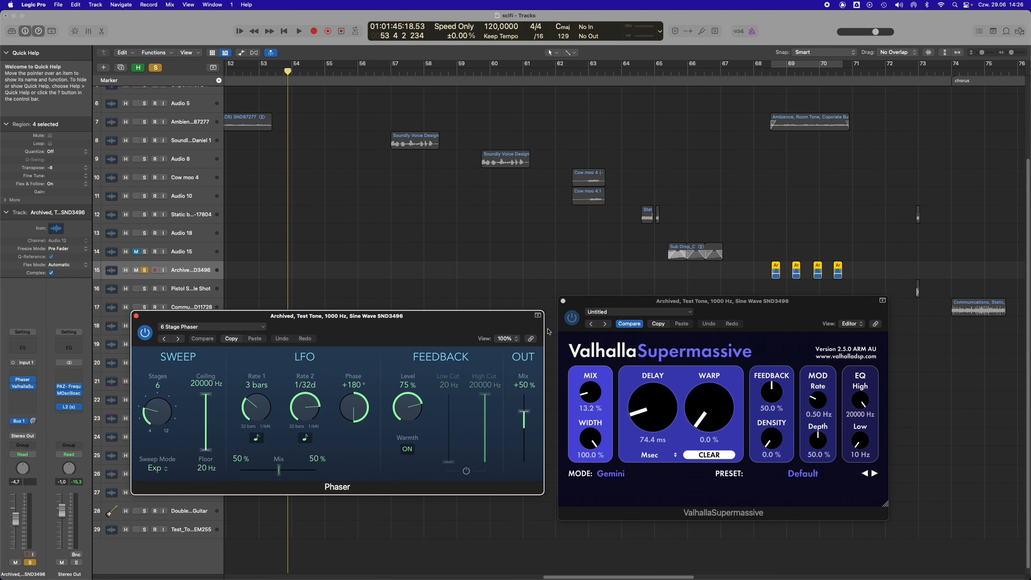
Play the test tone regions raw from around bar 68 and compare them with Phaser and ValhallaSupermassive switched back on.
{"action": "left_click", "coordinate": [146, 333]}
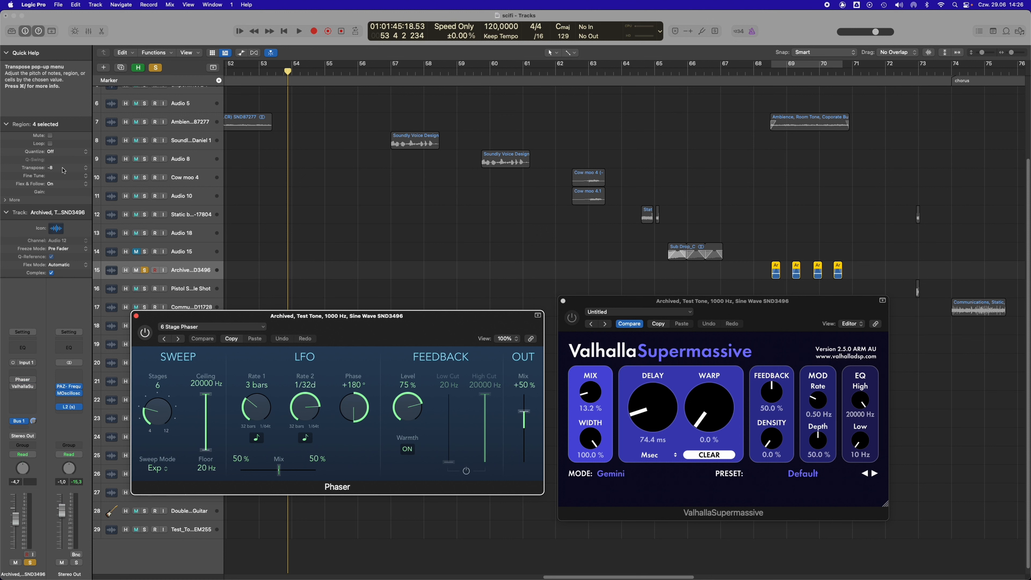
{"action": "double_click", "coordinate": [774, 73]}
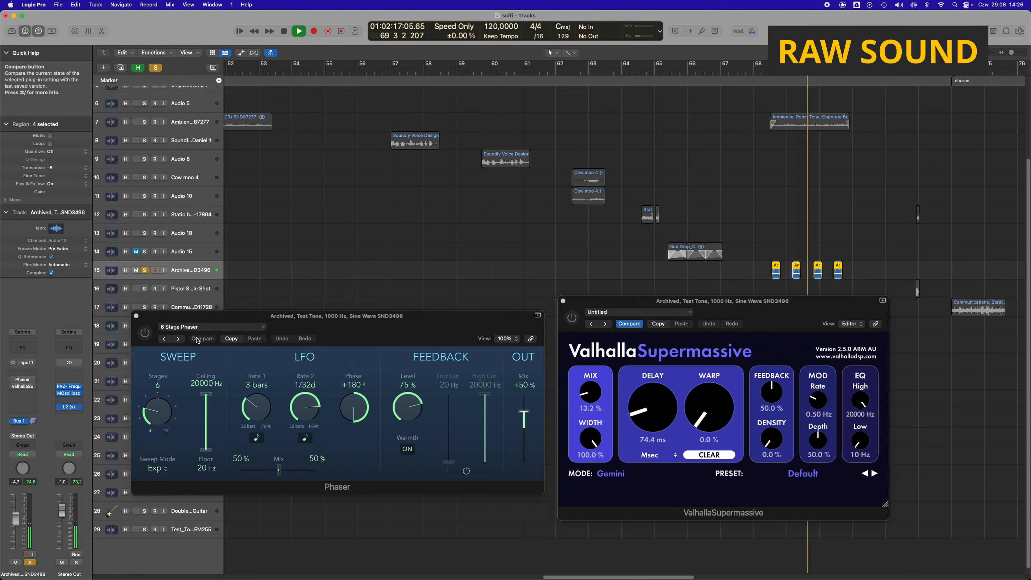
{"action": "left_click", "coordinate": [144, 334]}
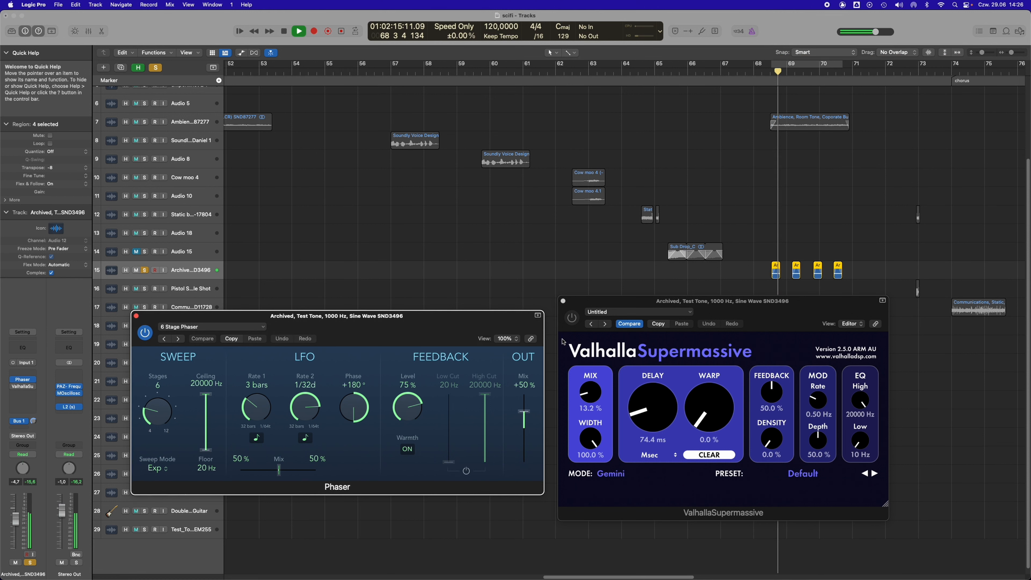
{"action": "left_click", "coordinate": [573, 319]}
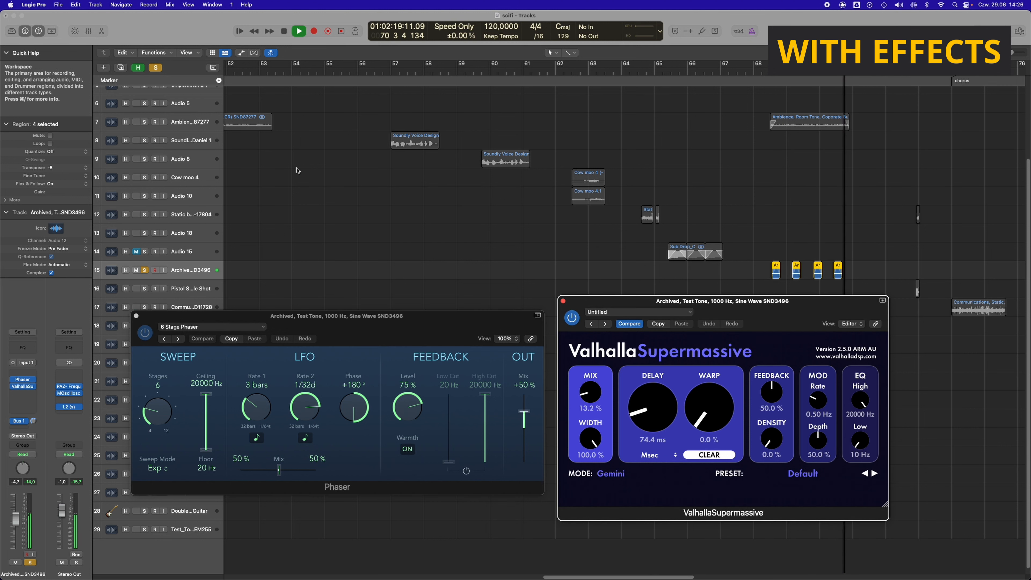
Select the Ambience track and play its second region layered with the test tone regions, with effects active on both.
{"action": "left_click", "coordinate": [198, 120]}
{"action": "key", "text": "space"}
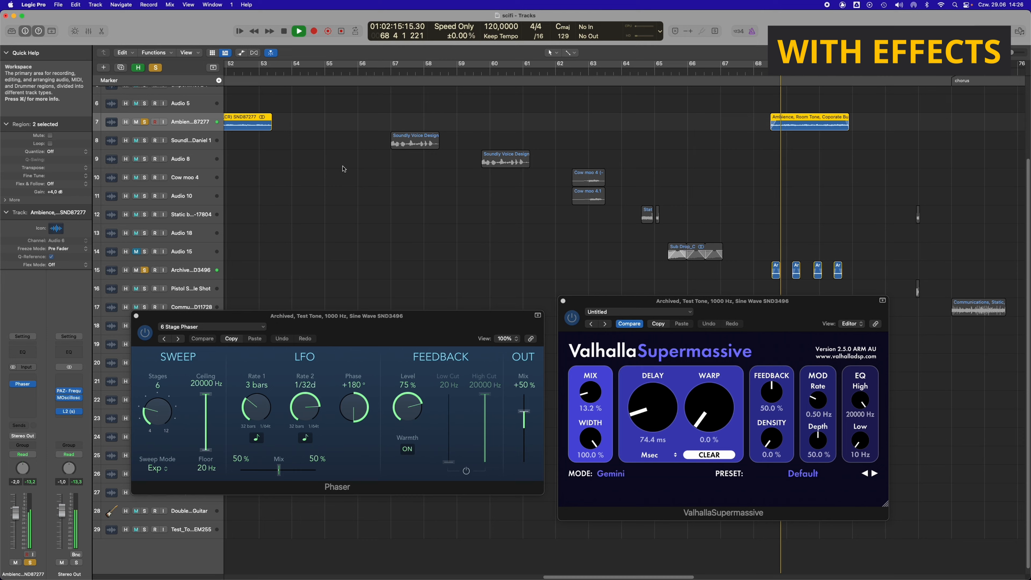
Stop the layered playback, select the Cow moo 4 track and play its regions raw from around bar 62.
{"action": "scroll", "coordinate": [527, 205], "scroll_direction": "right", "scroll_amount": 3}
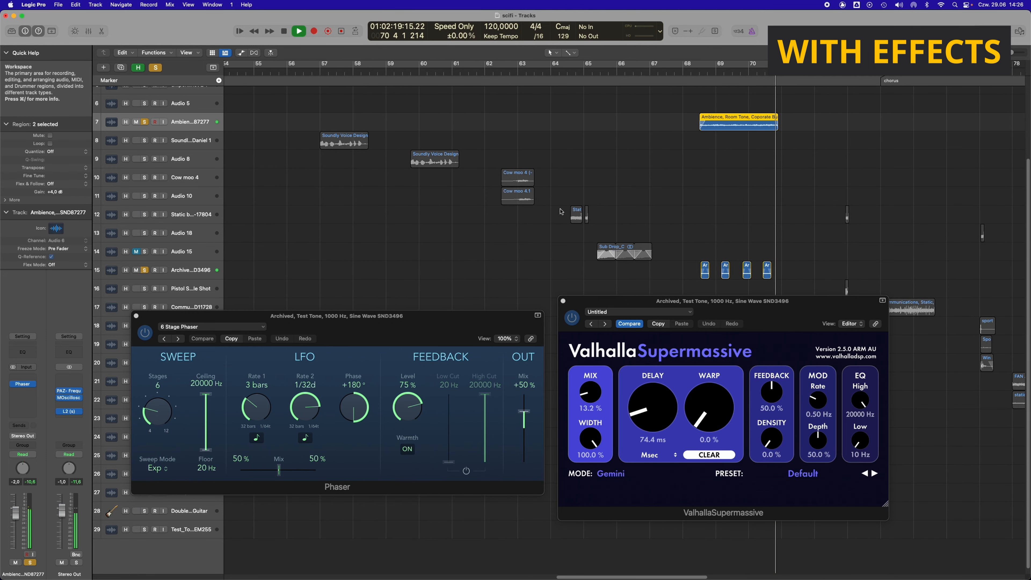
{"action": "key", "text": "space"}
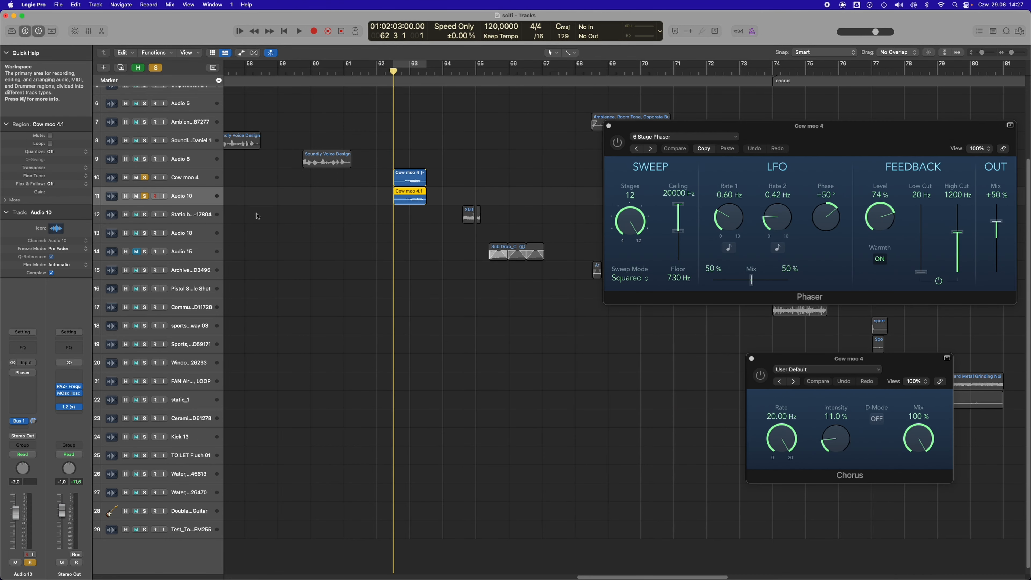
{"action": "left_click", "coordinate": [195, 179]}
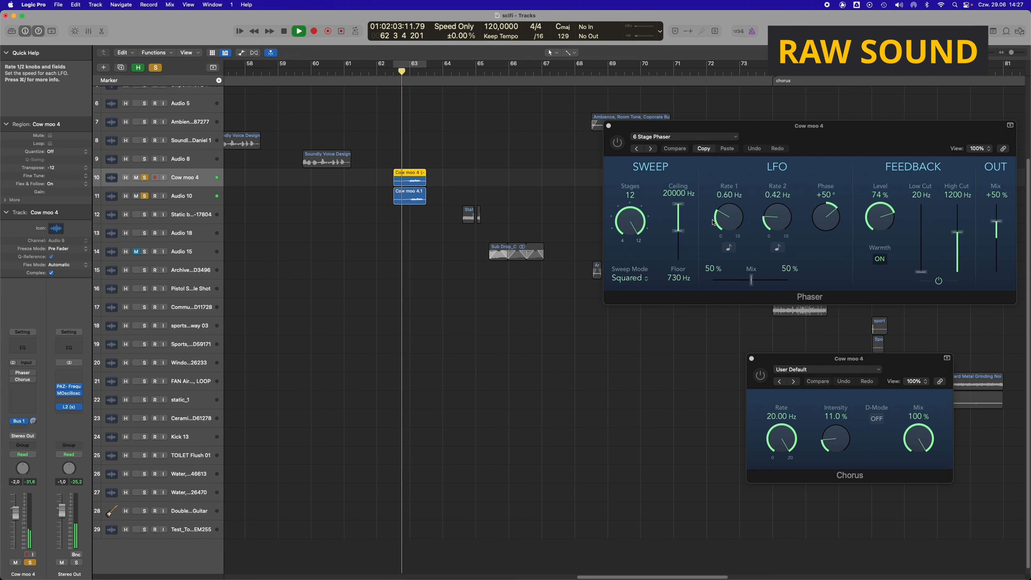
{"action": "key", "text": "space"}
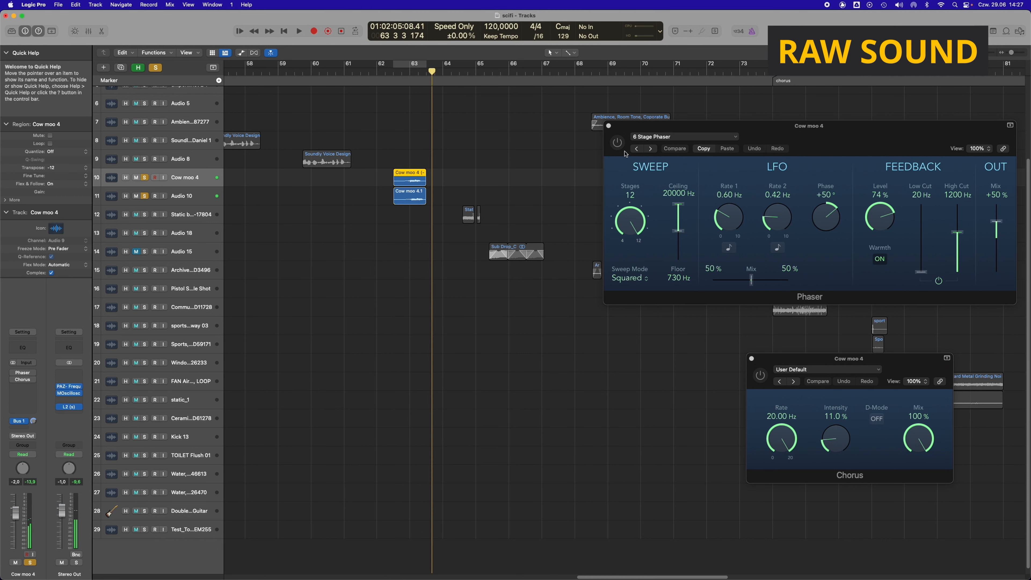
Switch on Cow moo 4's Phaser and Chorus one after the other, playing the regions each time, and close both plug-in windows.
{"action": "left_click", "coordinate": [619, 144]}
{"action": "key", "text": "space"}
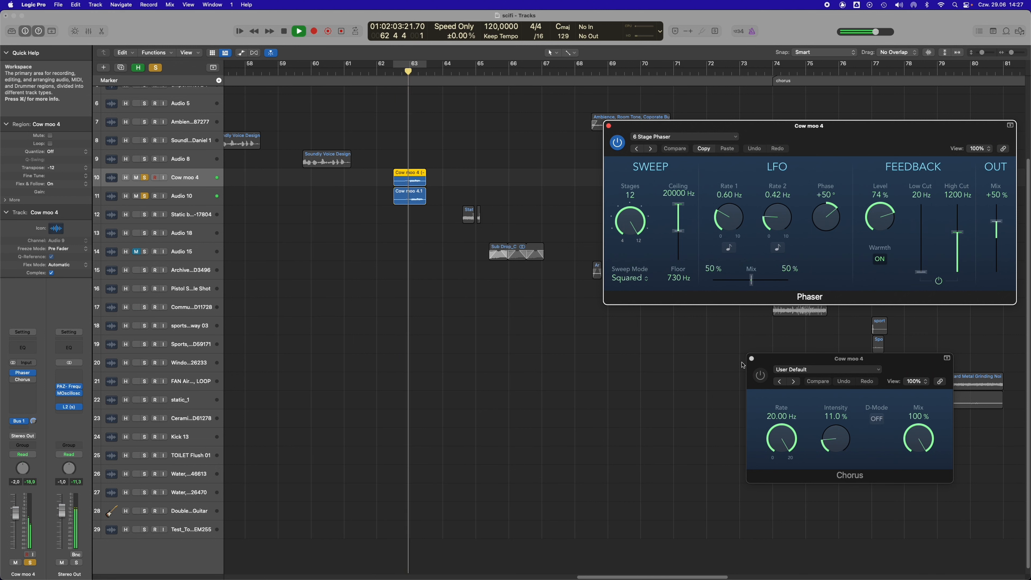
{"action": "left_click", "coordinate": [760, 375]}
{"action": "key", "text": "space"}
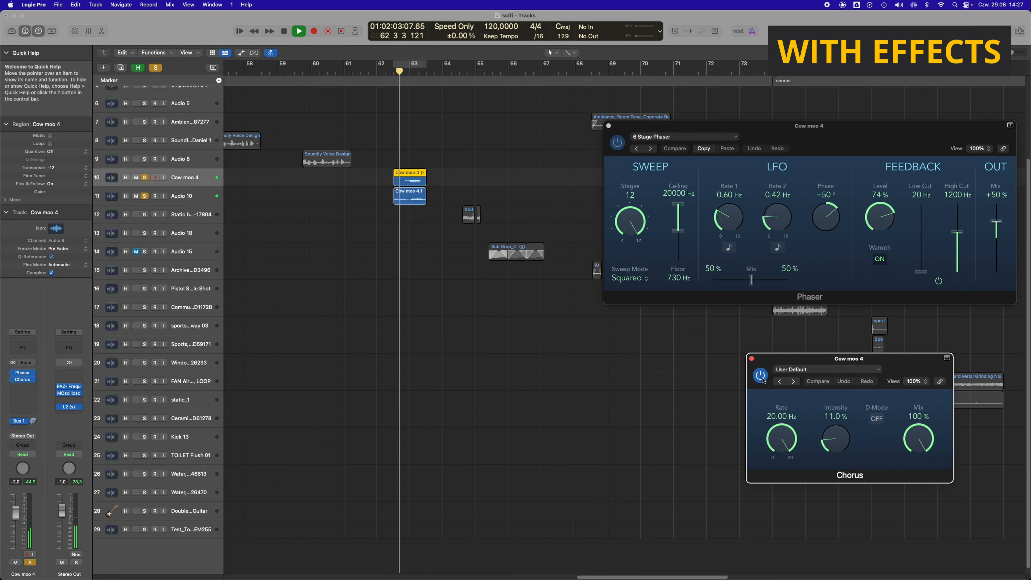
{"action": "key", "text": "space"}
{"action": "key", "text": "space"}
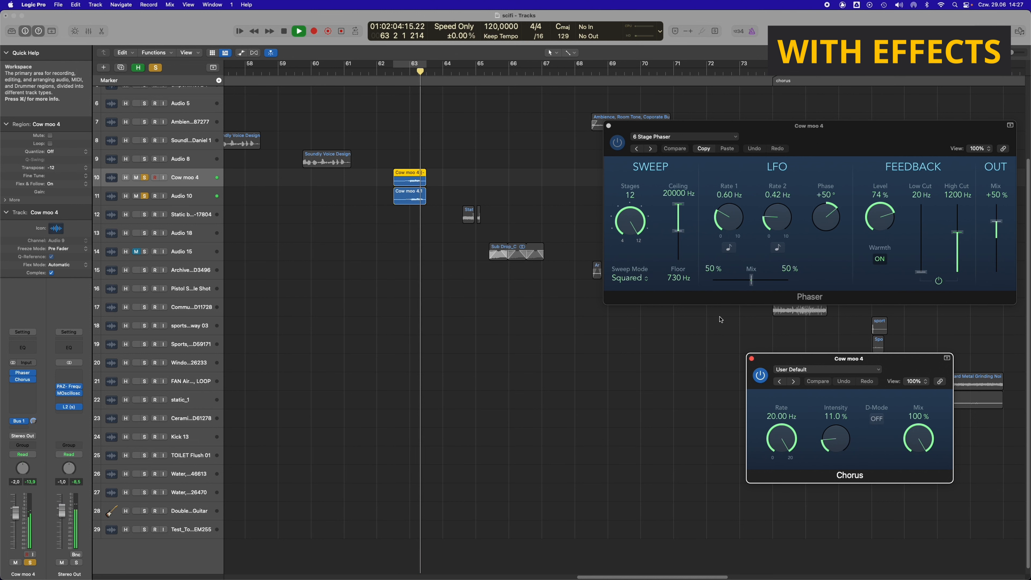
{"action": "key", "text": "space"}
{"action": "left_click", "coordinate": [608, 126]}
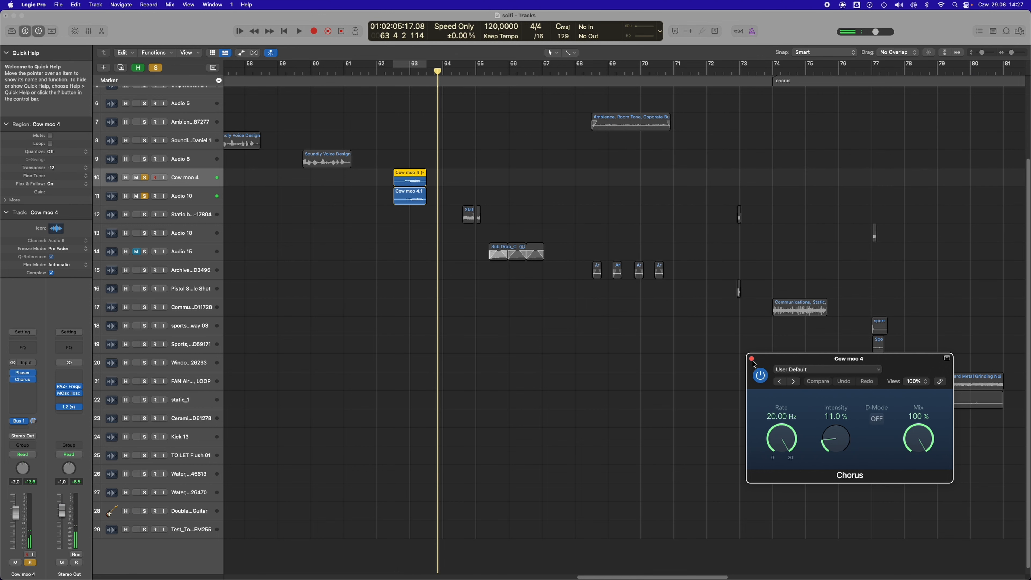
{"action": "left_click", "coordinate": [751, 359]}
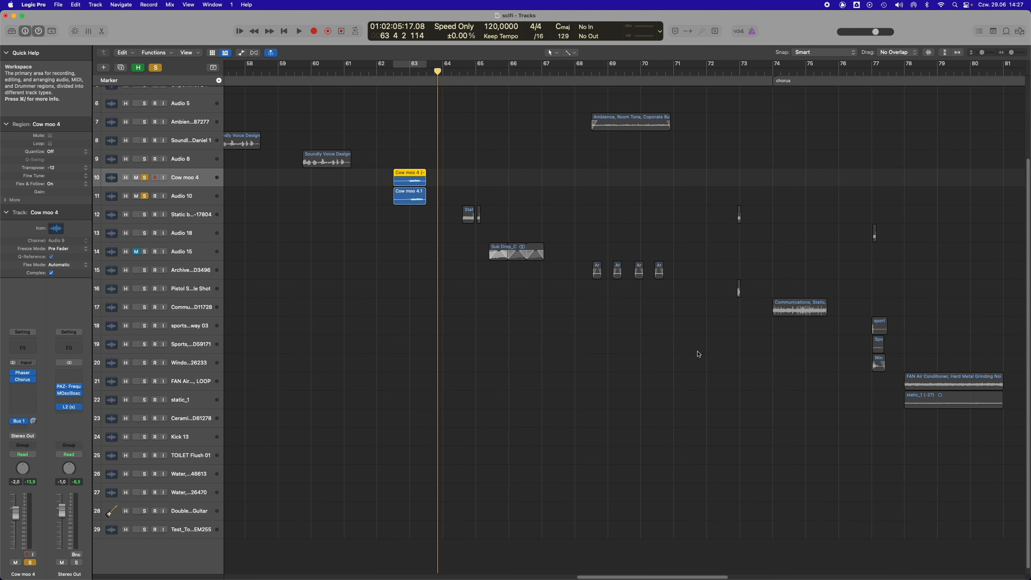
Select the Communications, Static region, solo only its track and place the playhead at bar 74.
{"action": "scroll", "coordinate": [649, 333], "scroll_direction": "right", "scroll_amount": 2}
{"action": "left_click", "coordinate": [758, 309]}
{"action": "scroll", "coordinate": [609, 308], "scroll_direction": "right", "scroll_amount": 10}
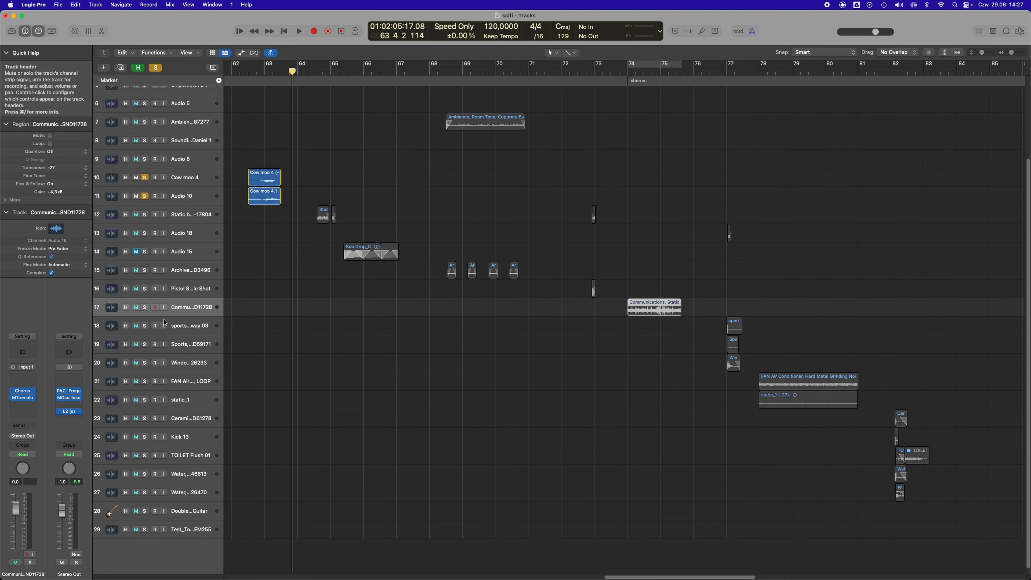
{"action": "left_click", "coordinate": [145, 307], "text": "alt"}
{"action": "left_click", "coordinate": [627, 72]}
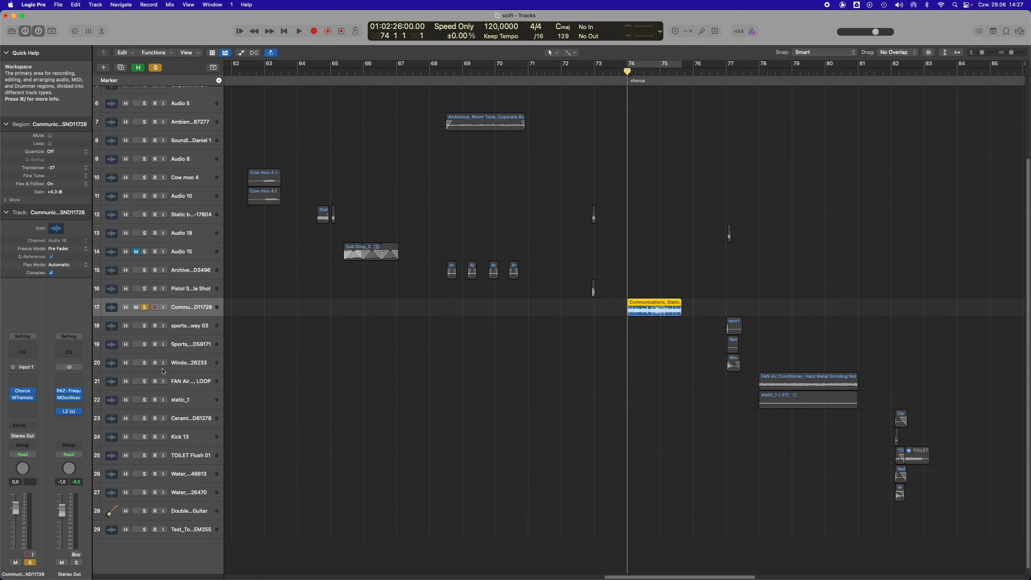
Open the Communications track's Chorus and MTremolo and move MTremolo so that both plug-ins are in view.
{"action": "left_click", "coordinate": [23, 398]}
{"action": "left_click", "coordinate": [24, 398]}
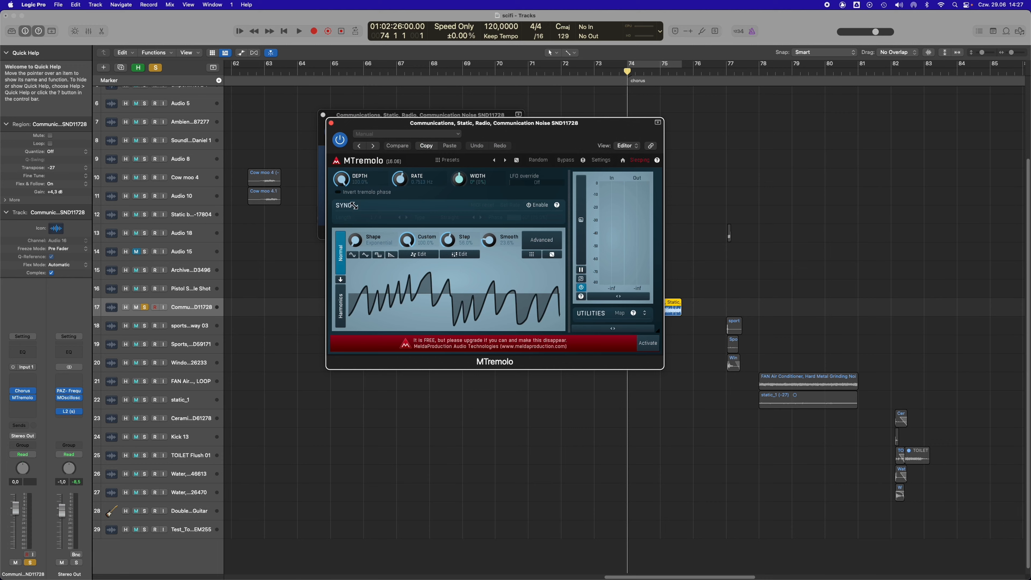
{"action": "left_click_drag", "start_coordinate": [494, 140], "coordinate": [422, 261]}
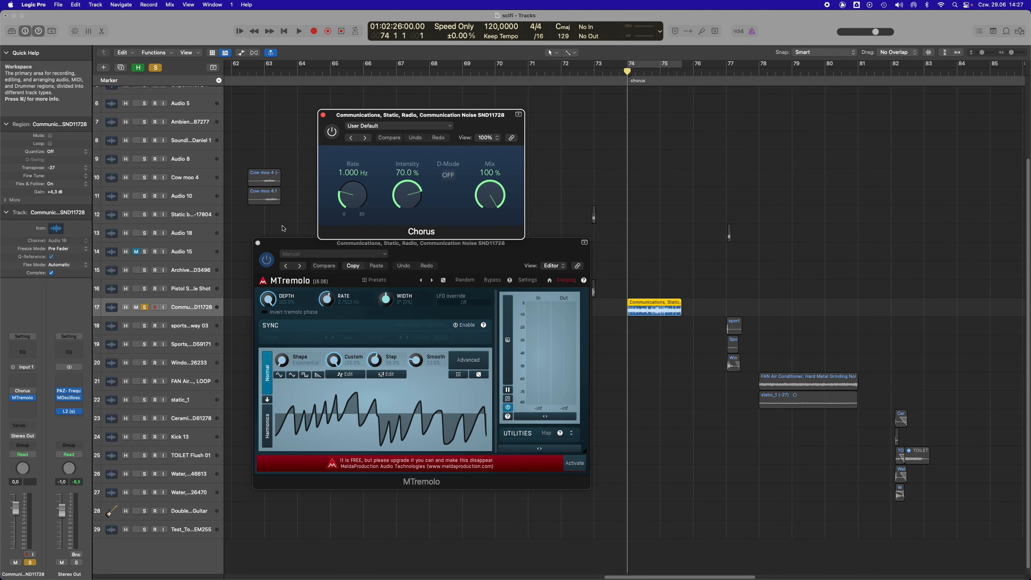
Play the Communications region raw in a loop from bar 74, switching on Chorus and MTremolo in turn during playback.
{"action": "key", "text": "space"}
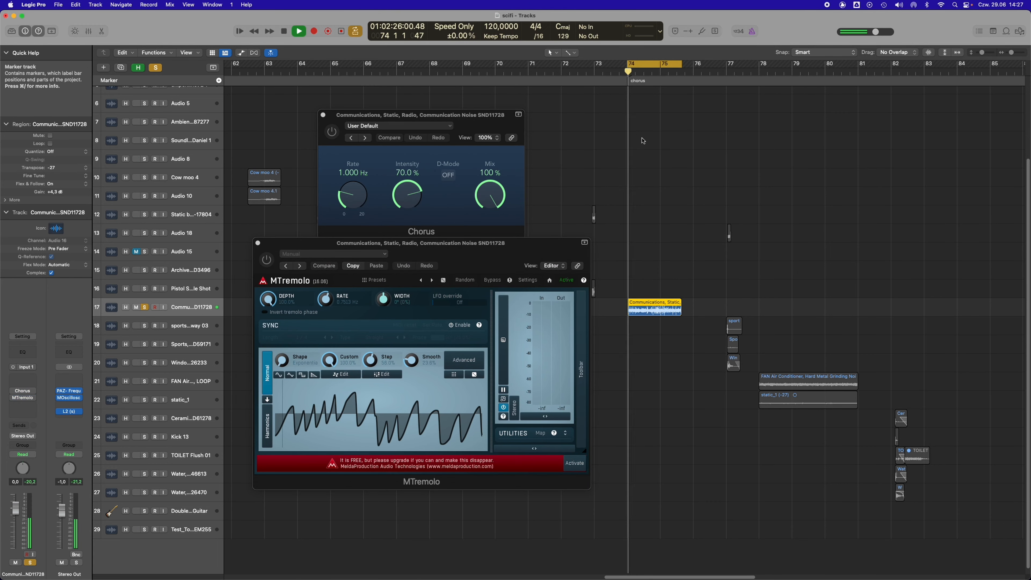
{"action": "left_click", "coordinate": [332, 130]}
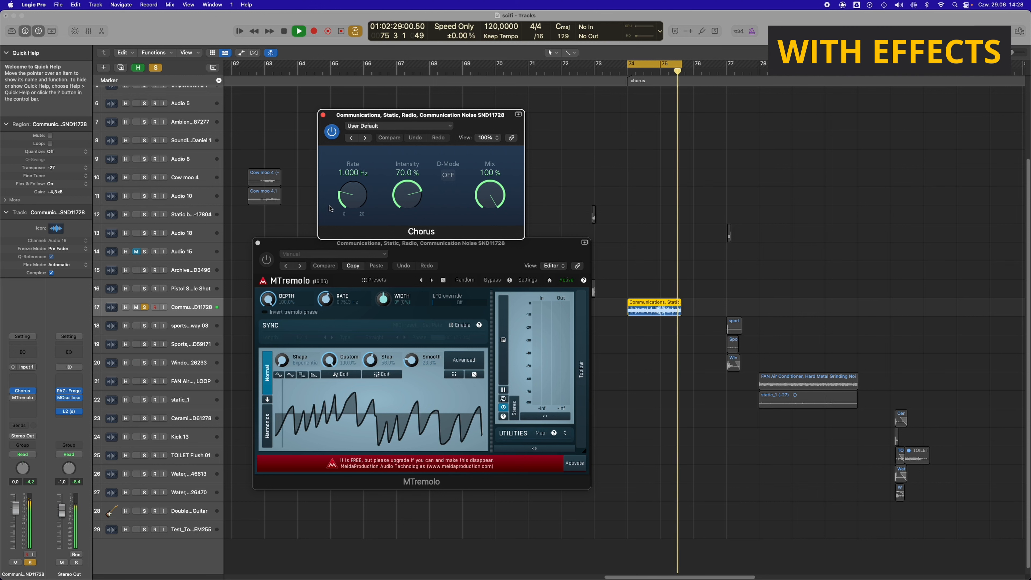
{"action": "left_click", "coordinate": [267, 260]}
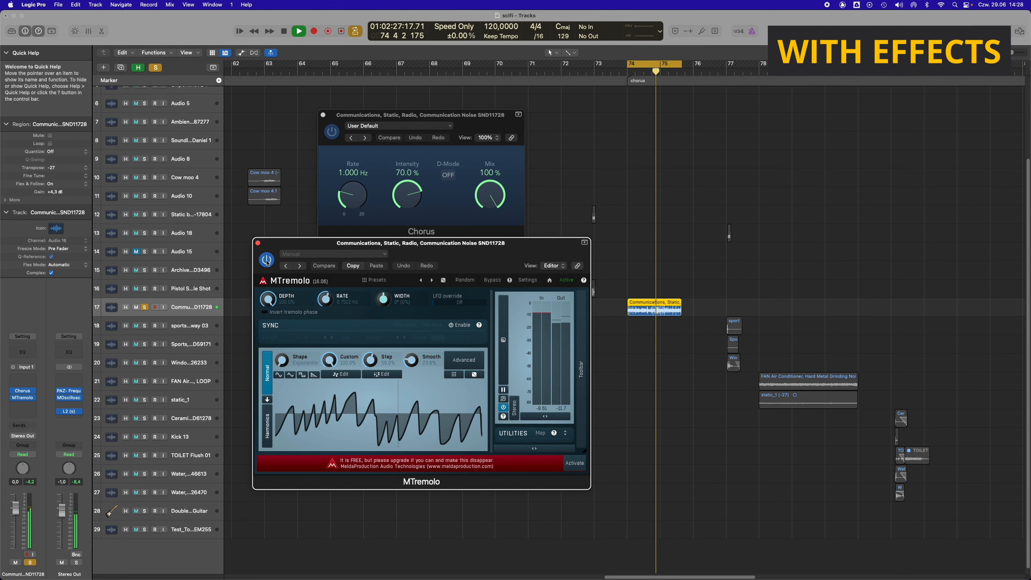